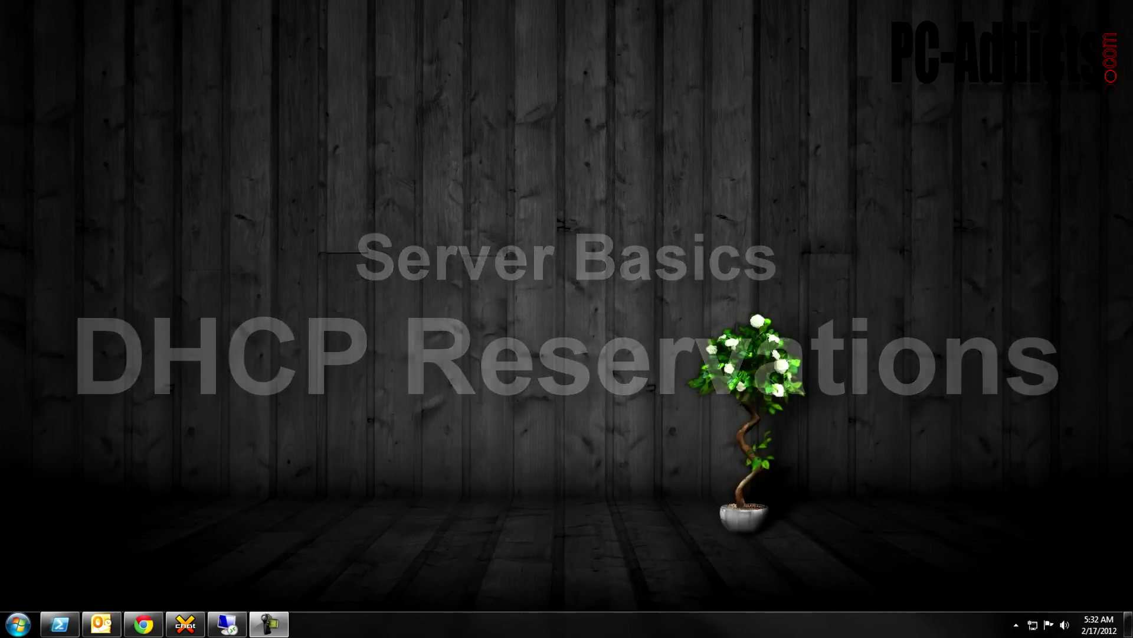
Step: Open the Remote Desktop Connection session to stdc-1 from the taskbar
click(230, 626)
Step: Open Address Leases for scope 10.2.0.0 on stdc-1 and select the 10.2.0.114 lease
drag(608, 48, 644, 56)
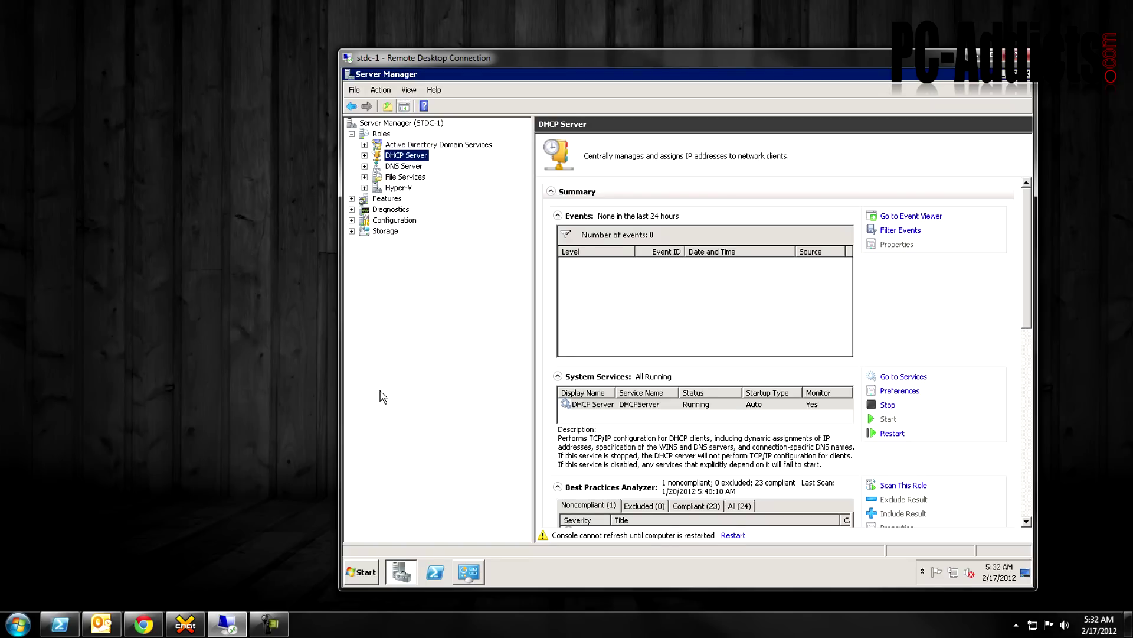
double_click(405, 157)
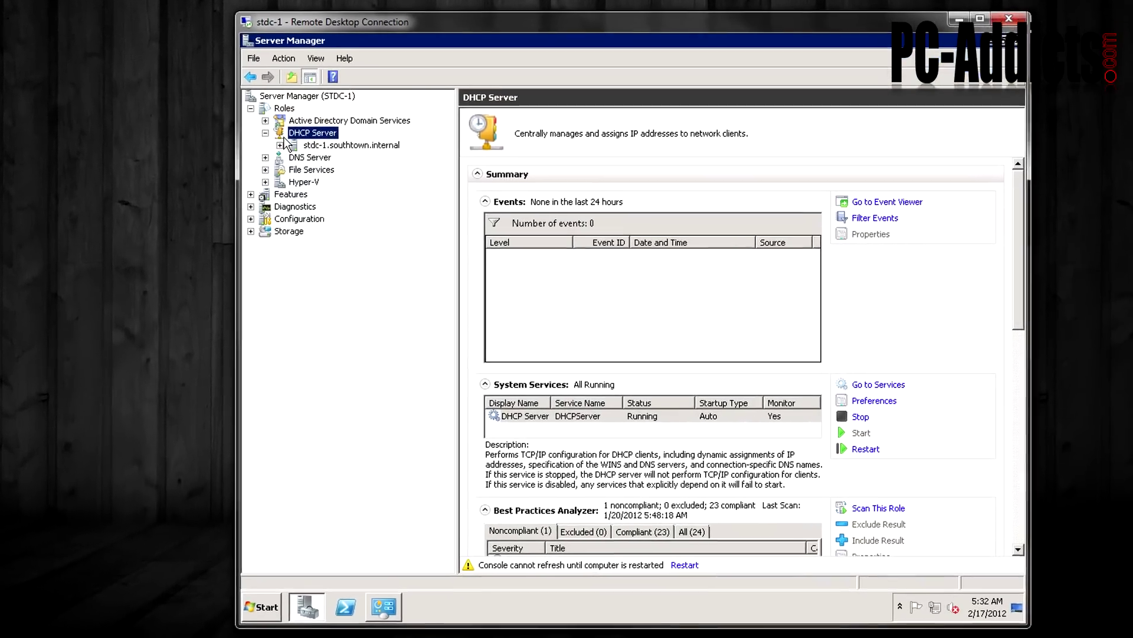
click(304, 150)
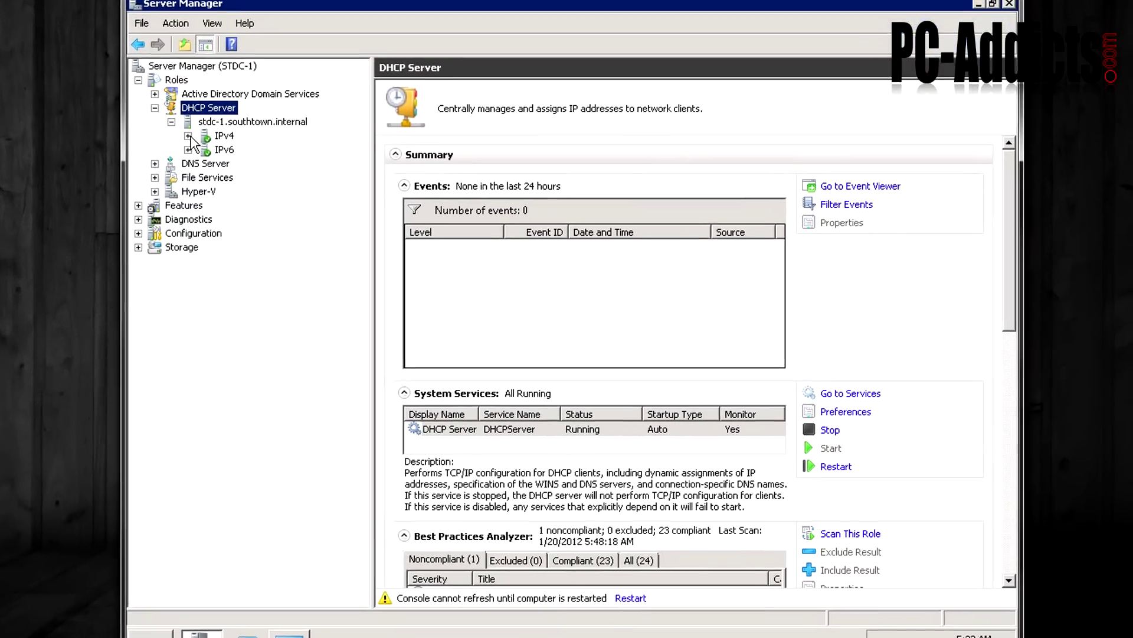
click(159, 130)
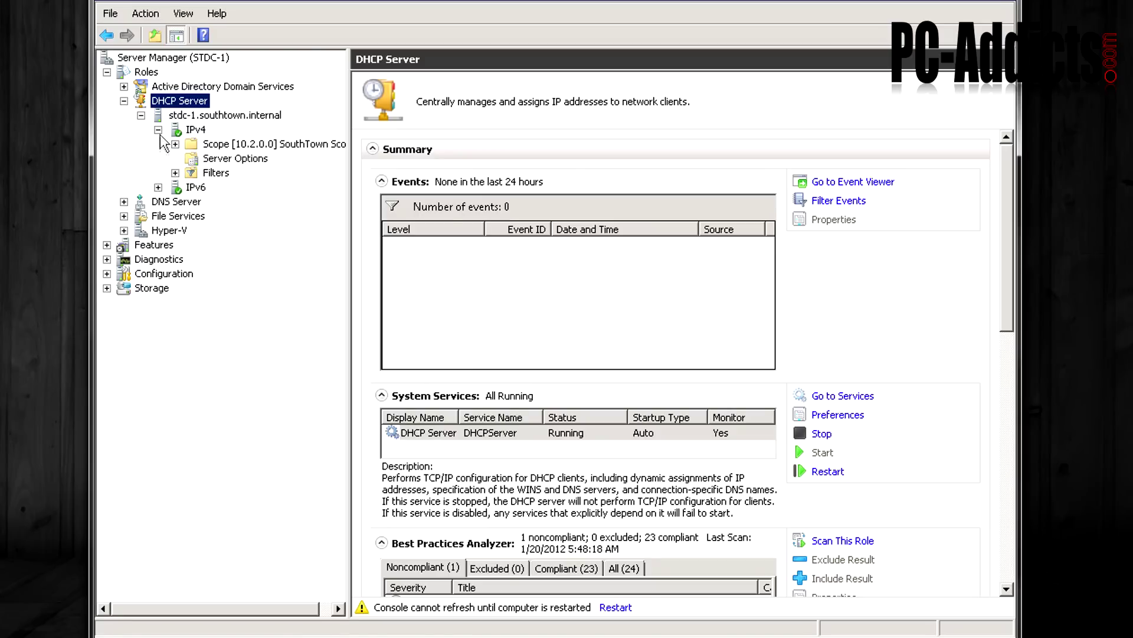
click(175, 144)
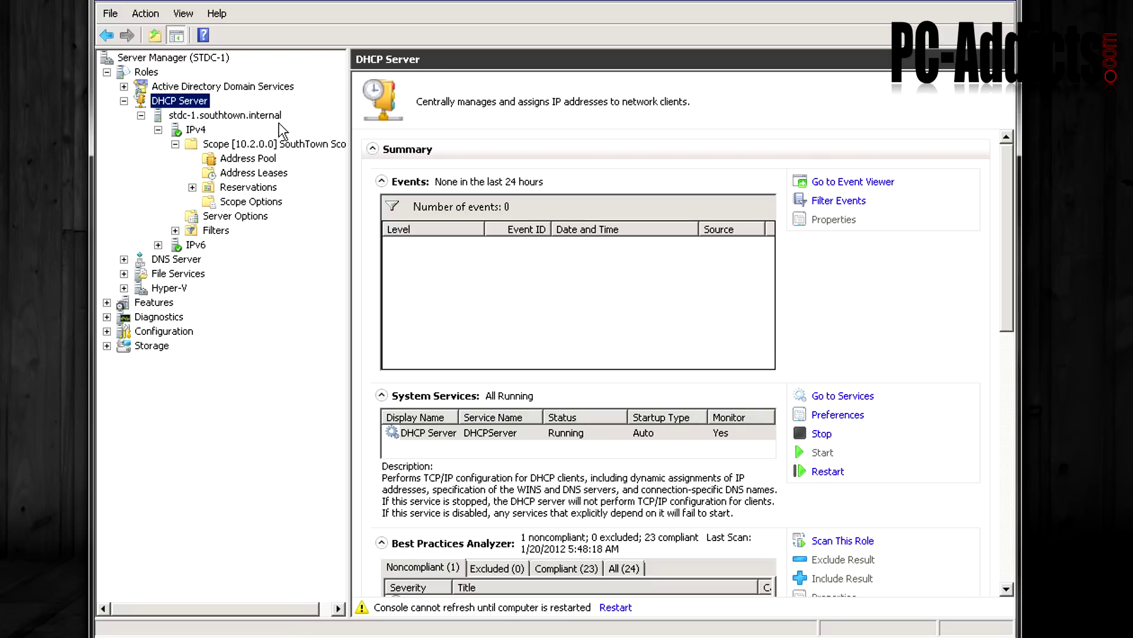
click(252, 173)
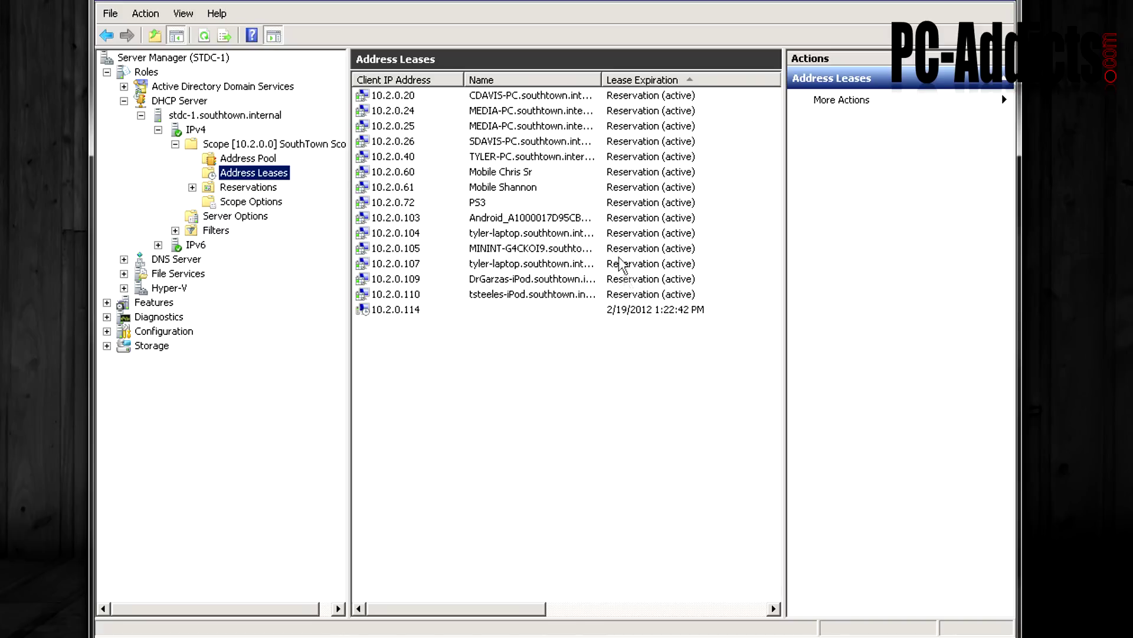
click(420, 313)
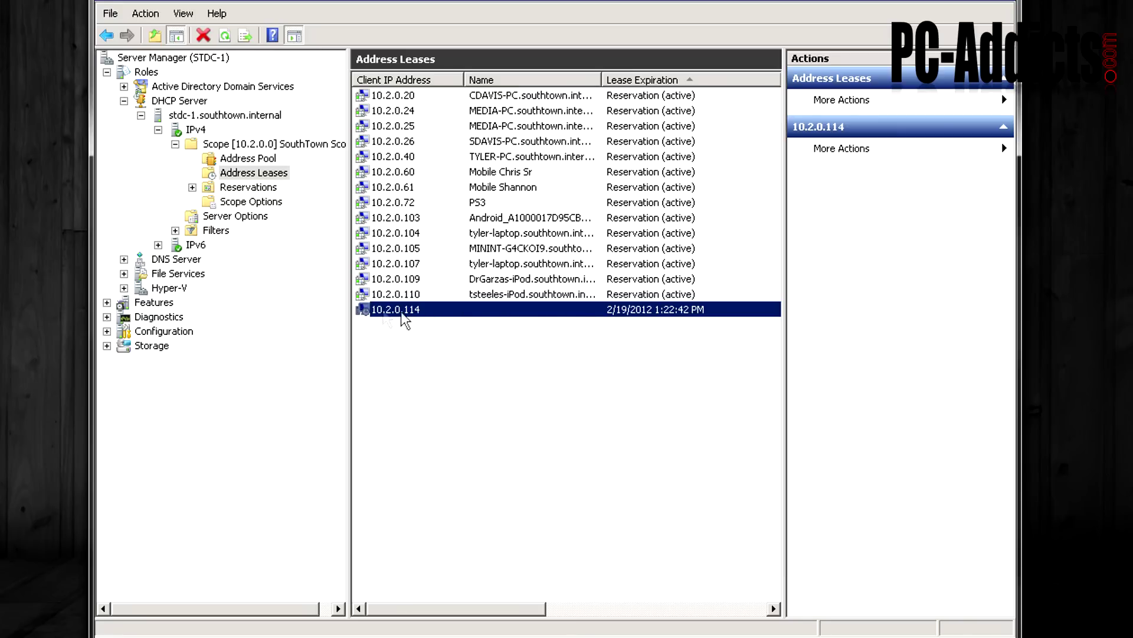
Step: Add the 10.2.0.114 lease to reservations and view the new reservation's options
right_click(469, 313)
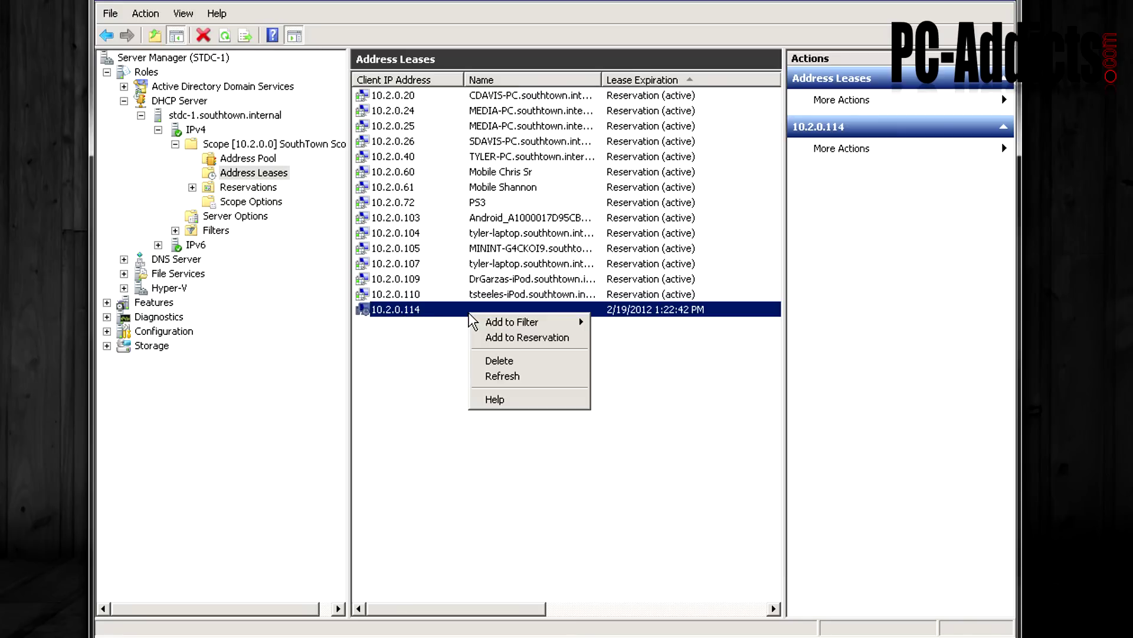
click(491, 339)
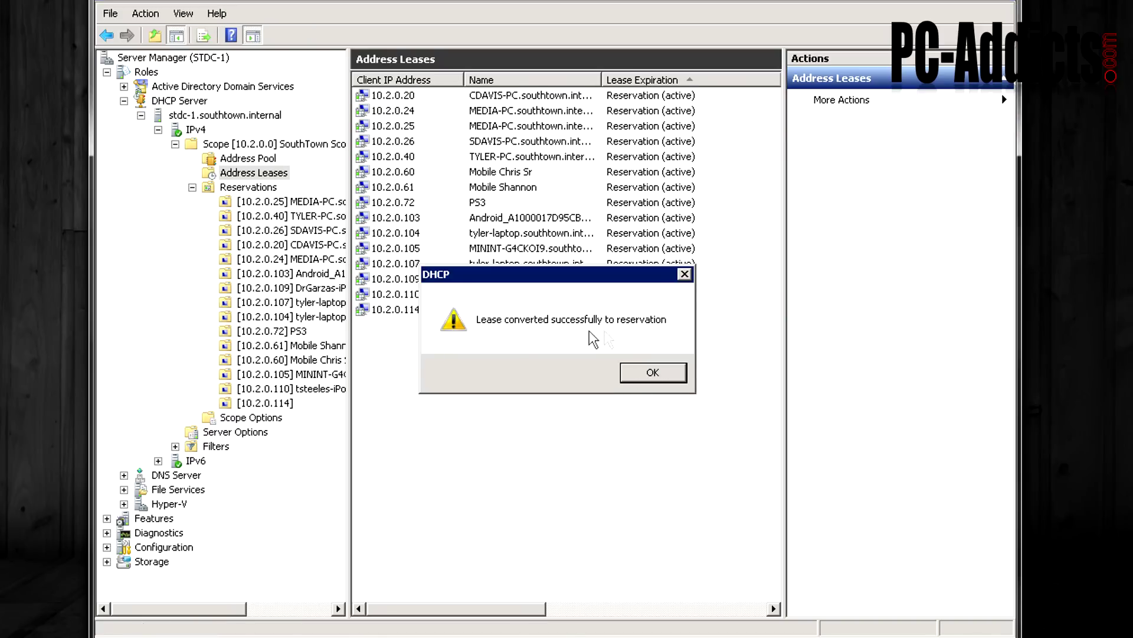
click(656, 375)
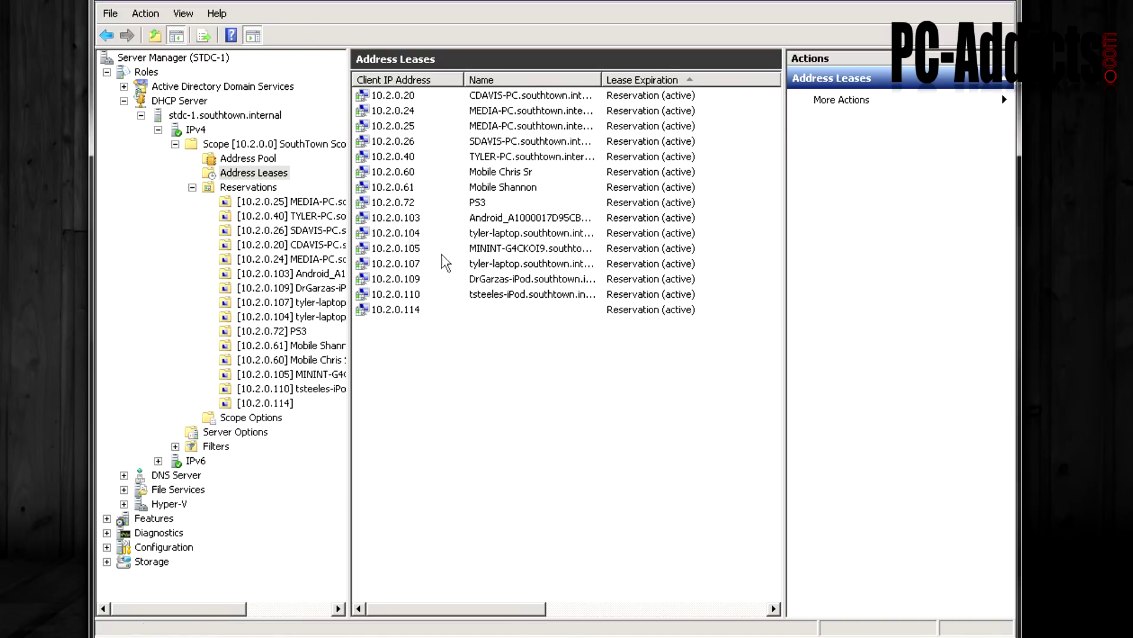
click(569, 313)
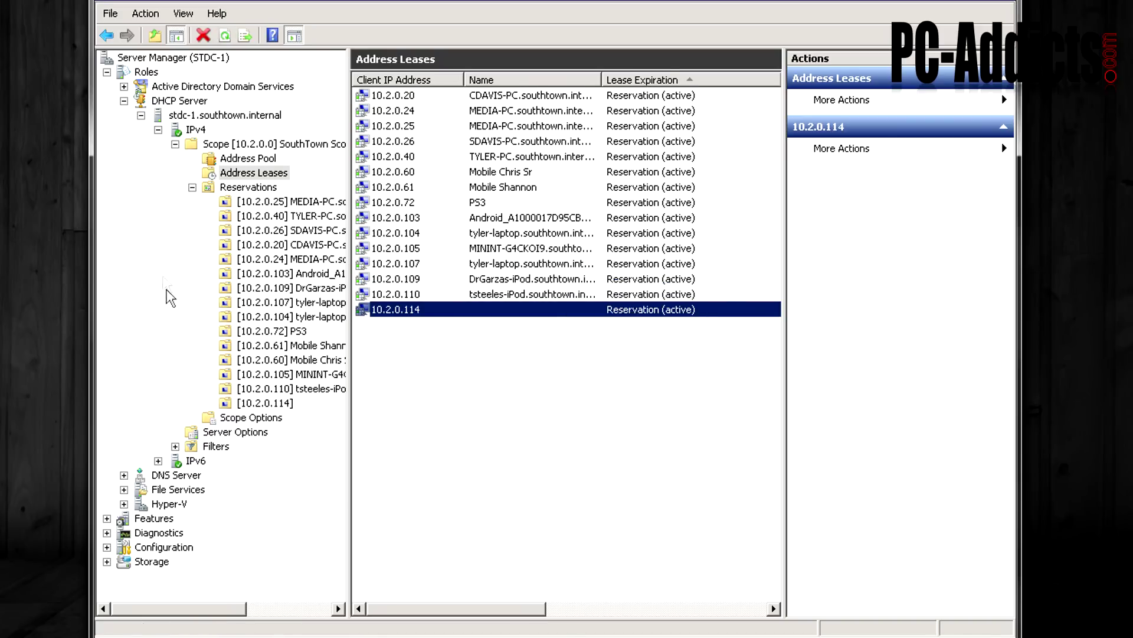
click(276, 406)
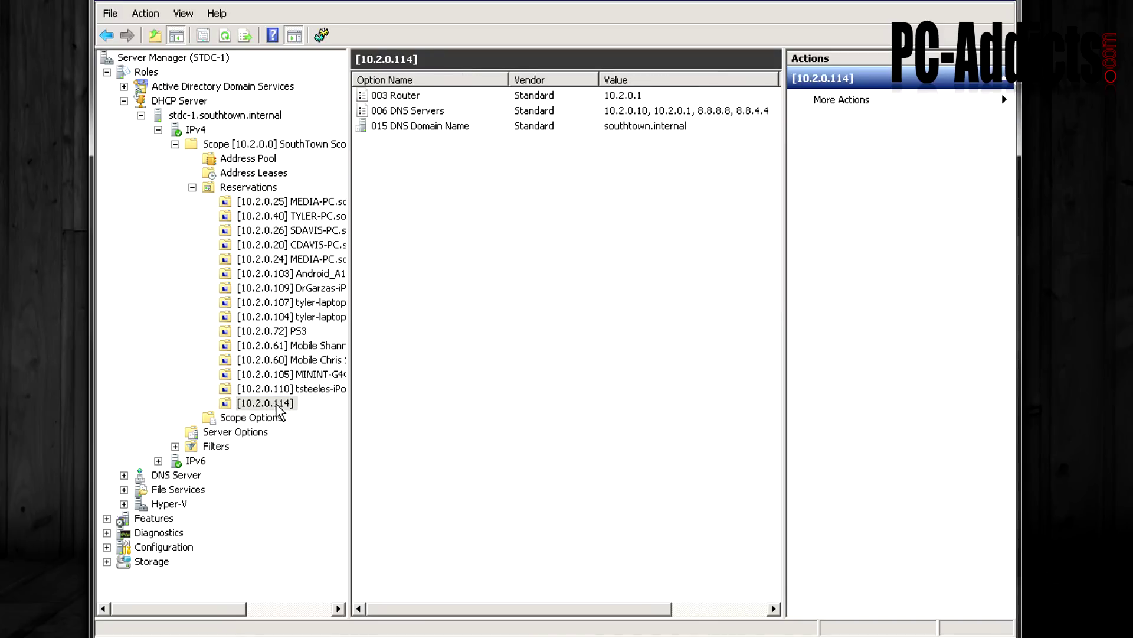
drag(231, 608, 270, 608)
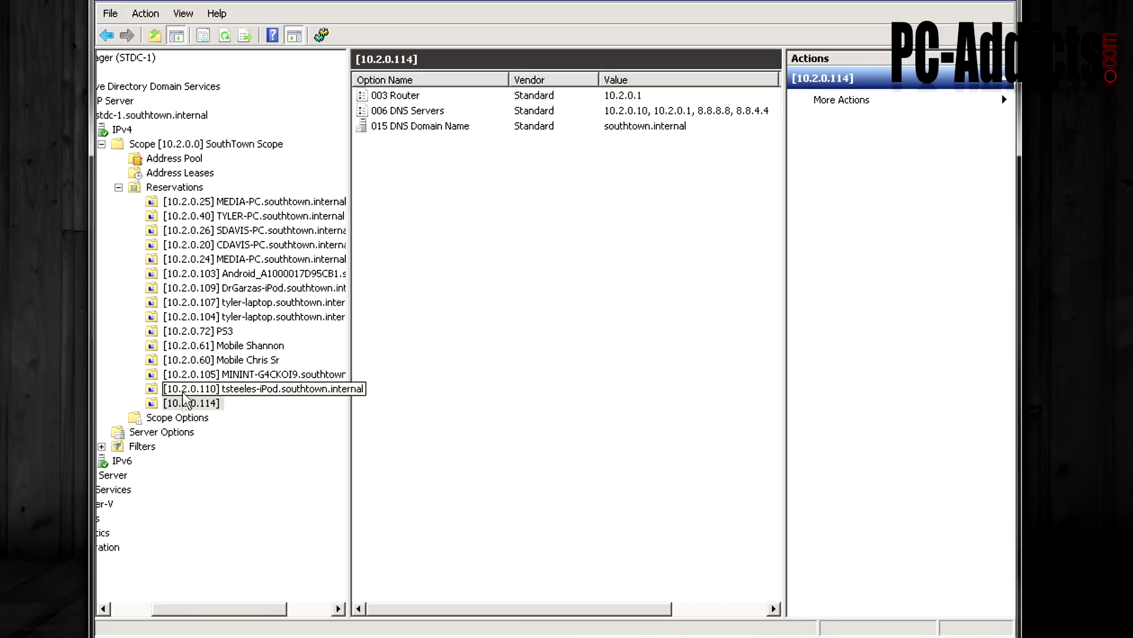
Step: Name the 10.2.0.114 reservation ipad.southtown.internal in its properties and apply it
right_click(194, 404)
click(232, 515)
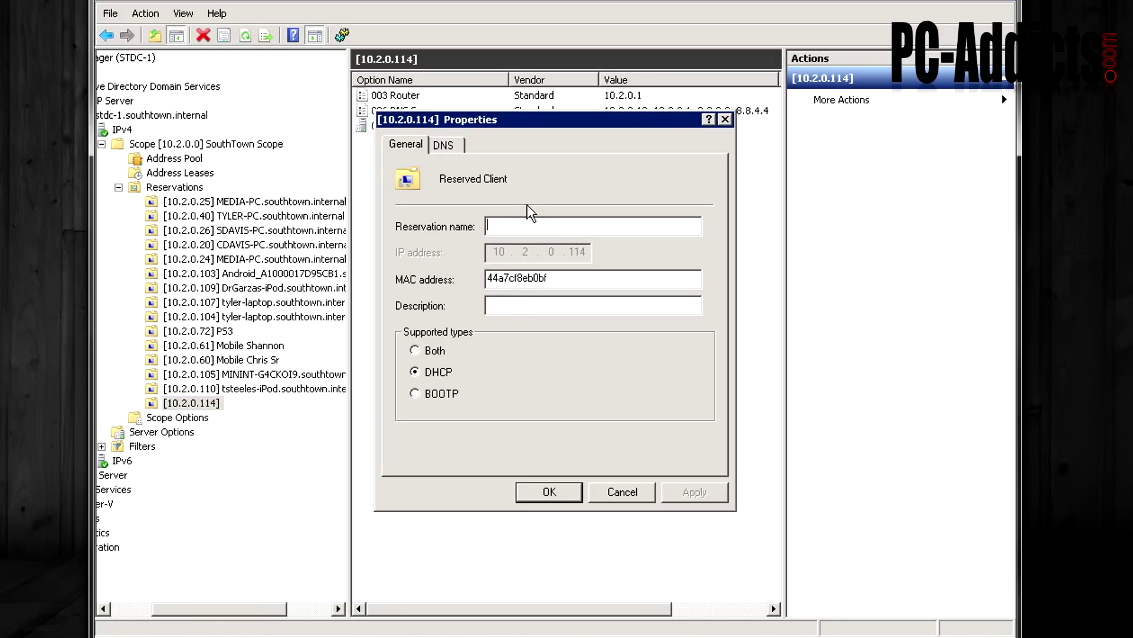
text(ipad.so)
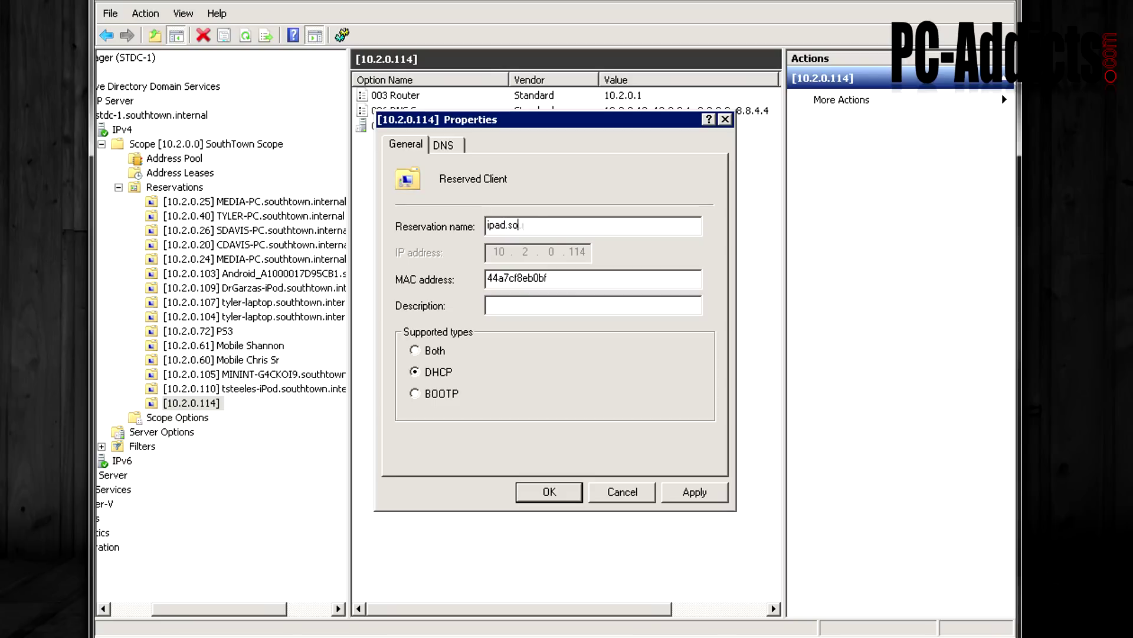
text(uthtown.internal)
click(709, 491)
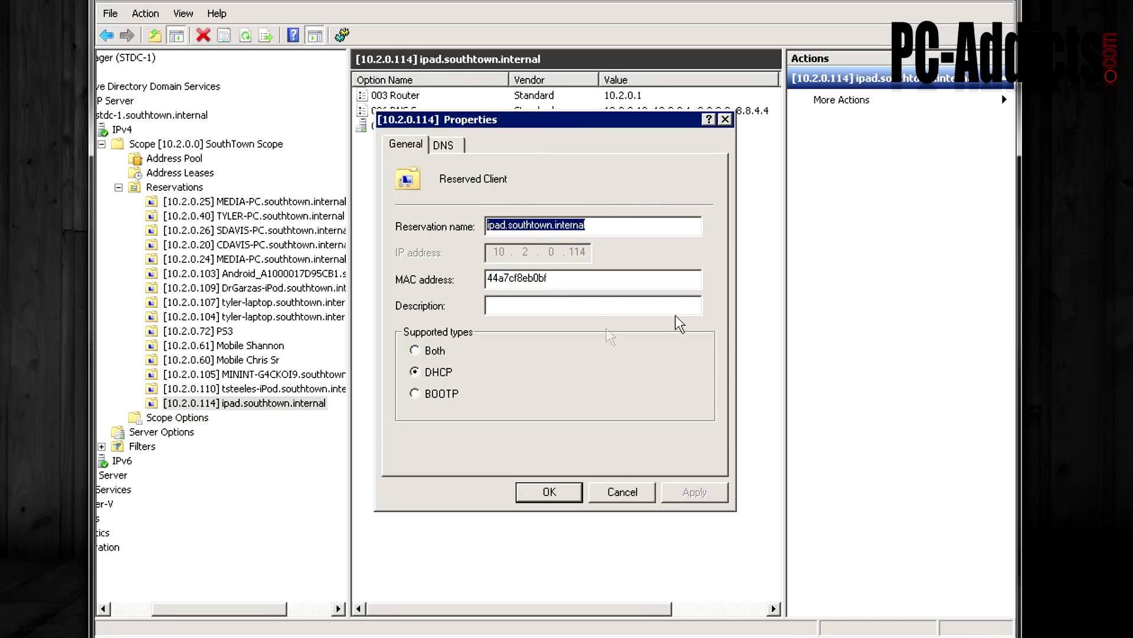
Step: Select the reservation's MAC address, close the properties, and return to Address Leases
click(571, 279)
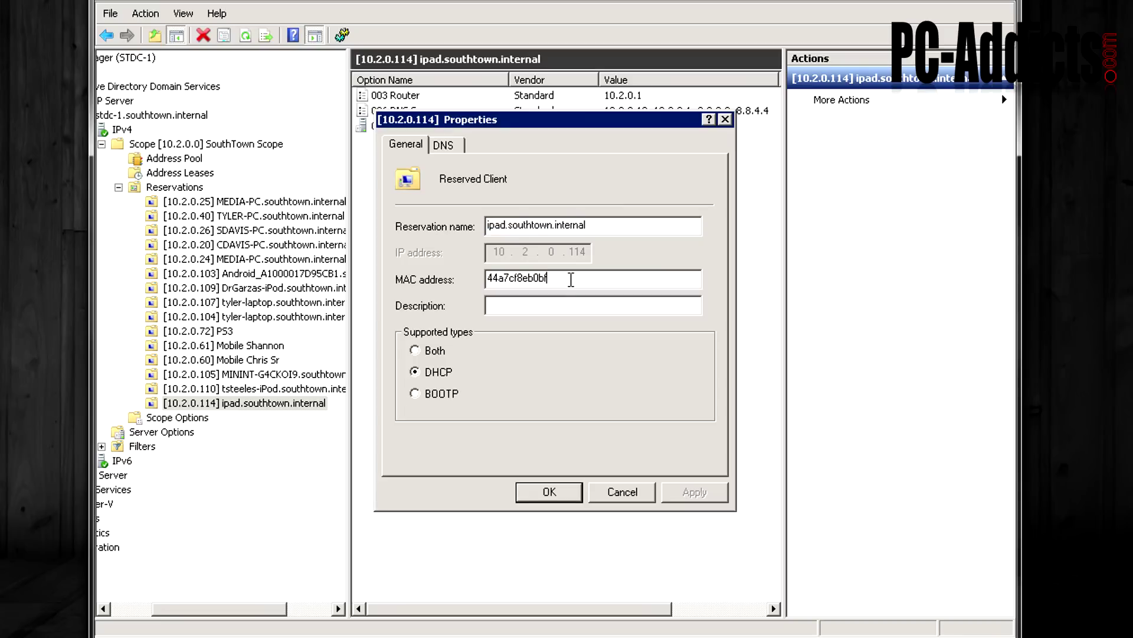
double_click(571, 279)
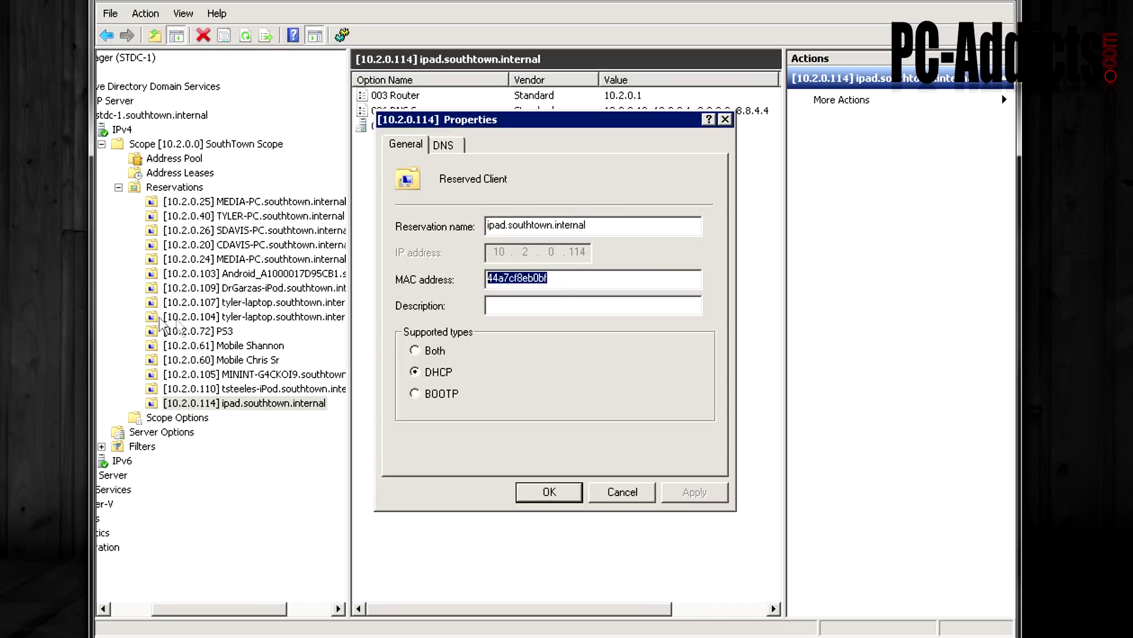
click(615, 494)
click(190, 173)
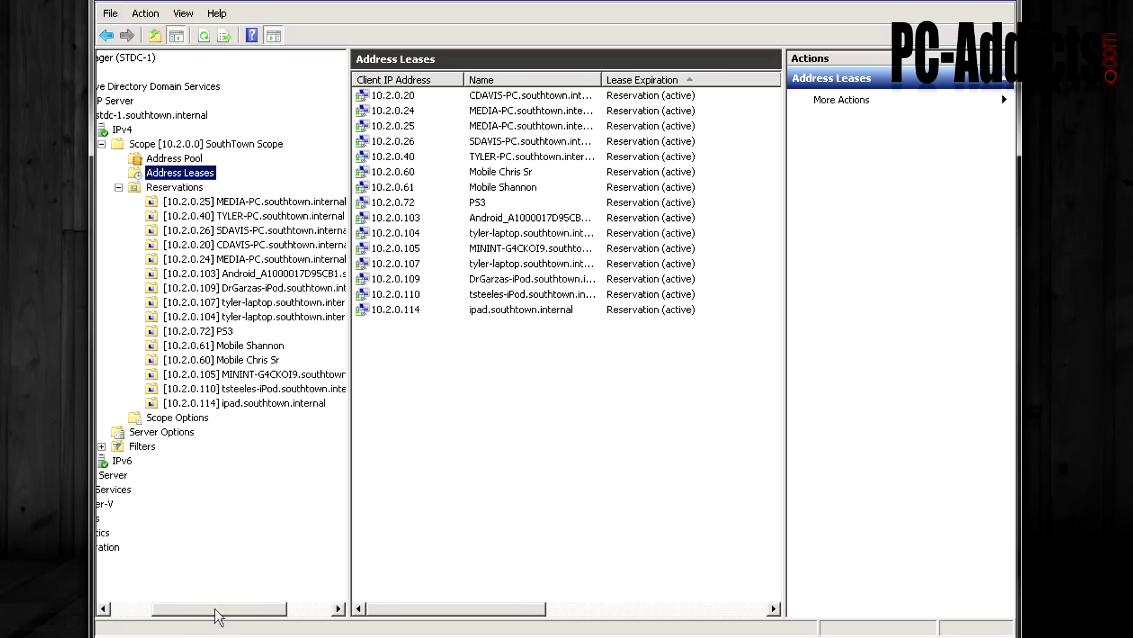
drag(227, 617, 238, 617)
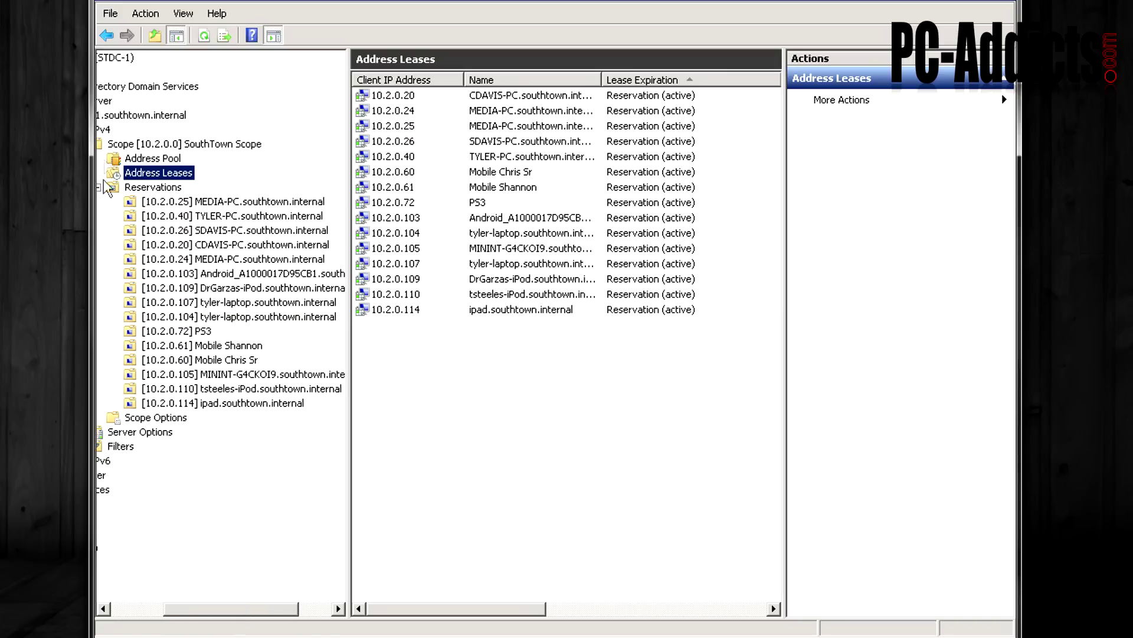
Step: Start a New Reservation under the Reservations folder and name it hp
click(151, 188)
right_click(148, 188)
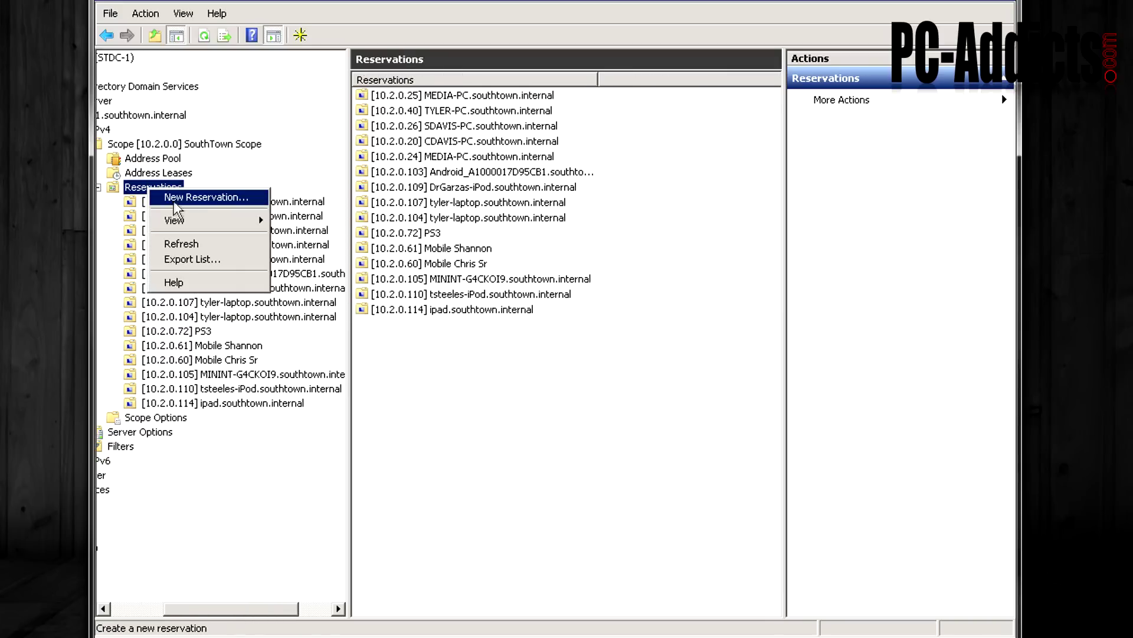
click(183, 199)
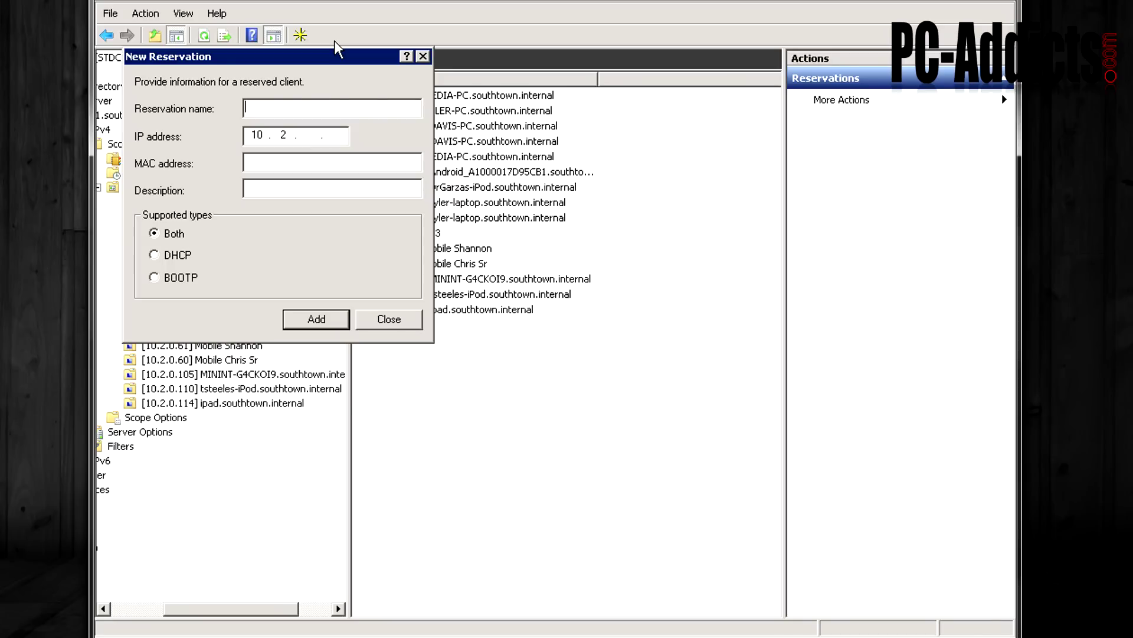
text(hp.southtown.internal)
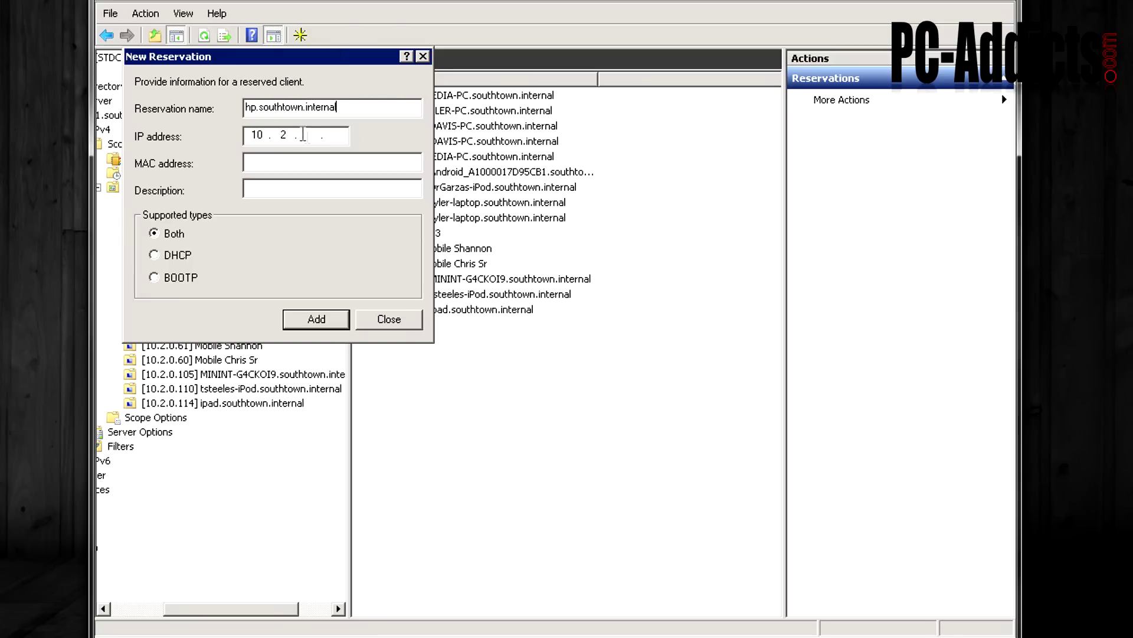
click(306, 135)
drag(344, 62, 470, 76)
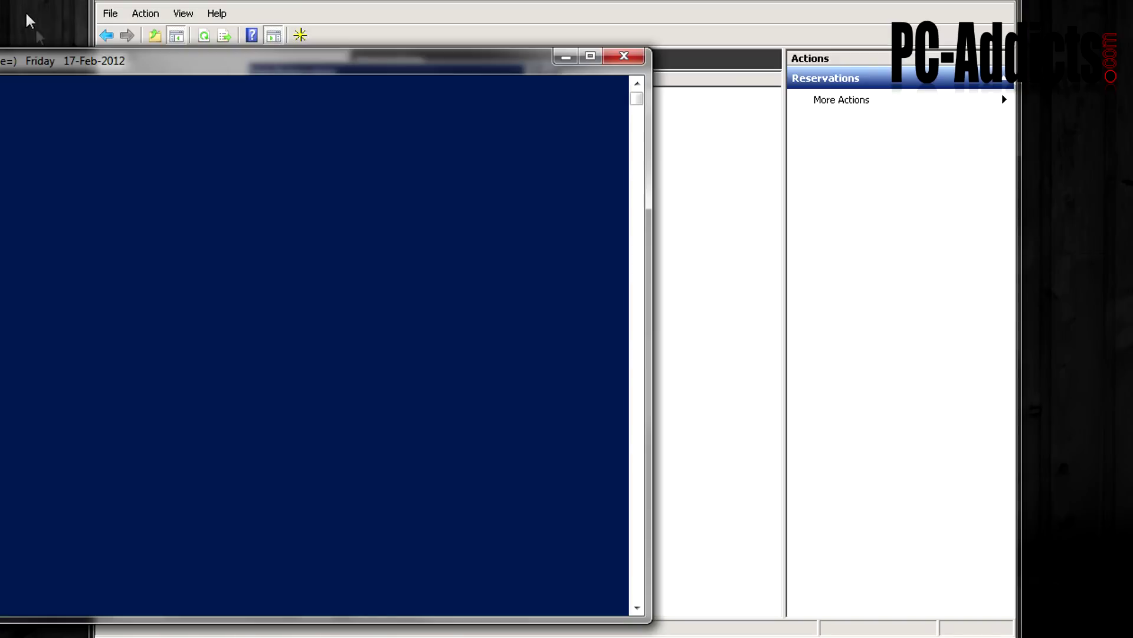
Step: Ping hp in PowerShell, confirming it resolves to 10.2.0.51 with no packet loss
drag(79, 56, 368, 103)
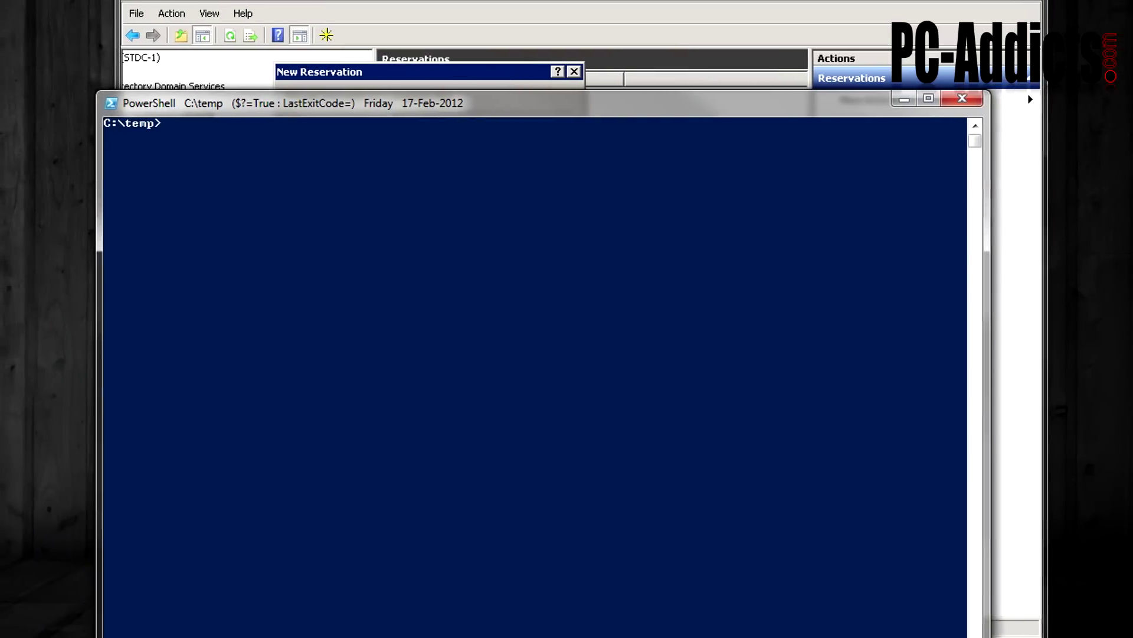
text(ping hp)
key(Return)
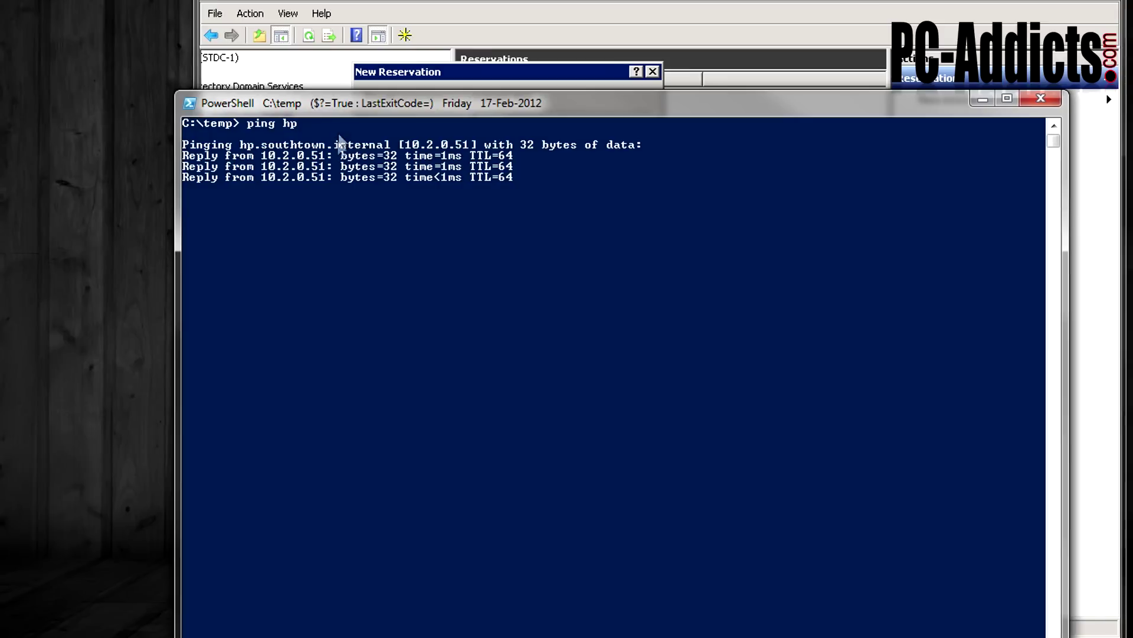
drag(346, 106, 206, 119)
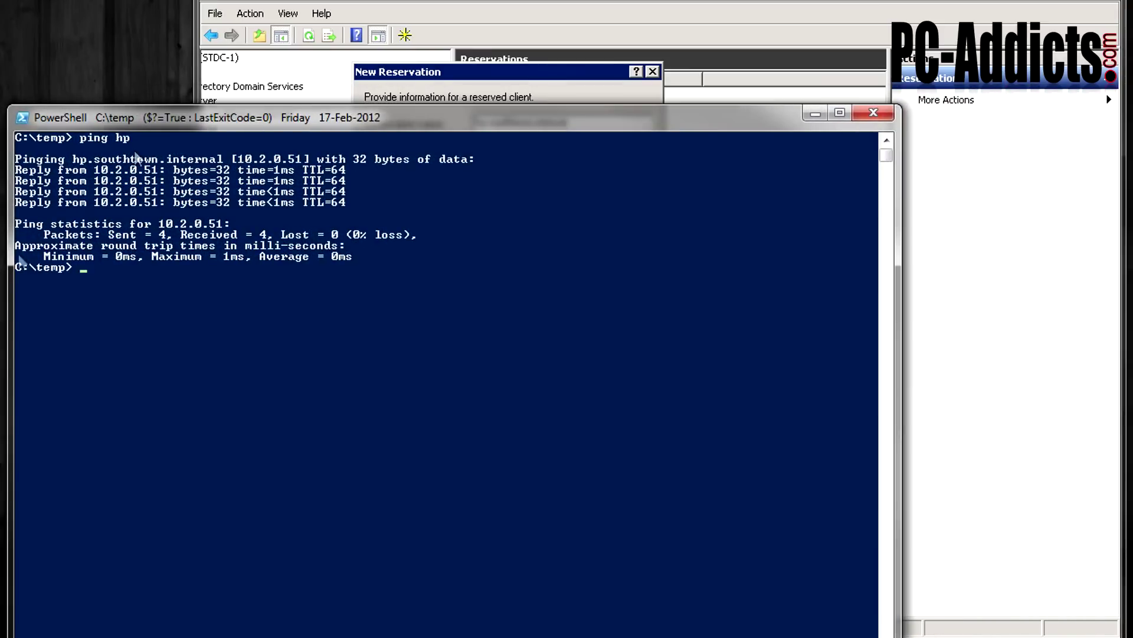
key(alt+Tab)
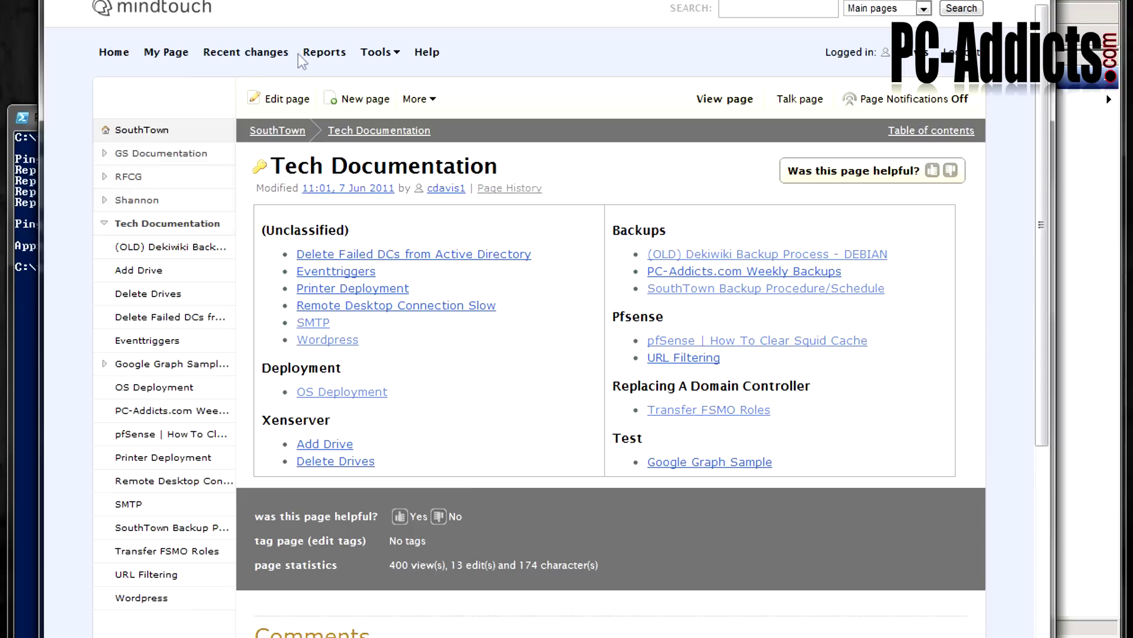
key(ctrl+t)
drag(563, 0, 596, 12)
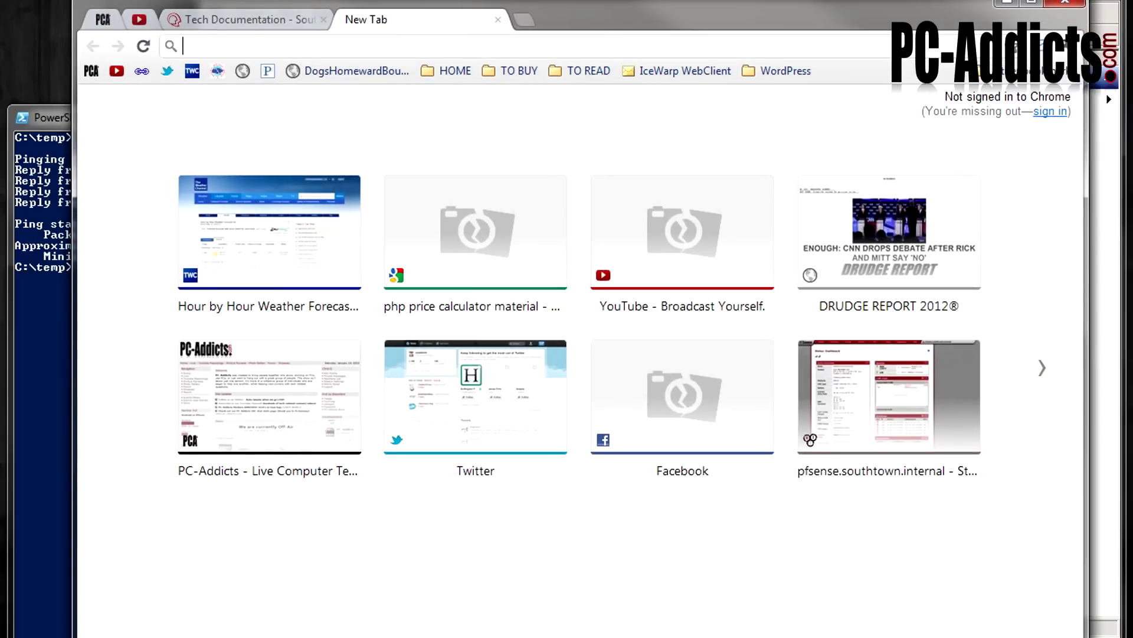
text(http://hp/)
key(Return)
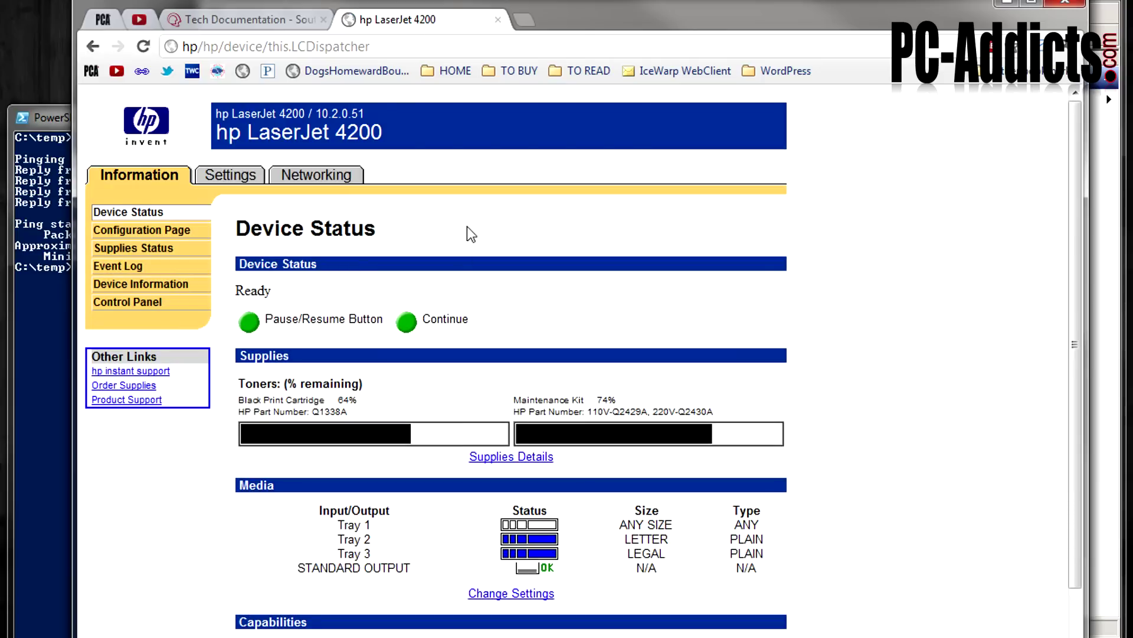
Step: Check the printer's networking settings: Manual IP 10.2.0.51, subnet mask 255.0.0.0
click(331, 177)
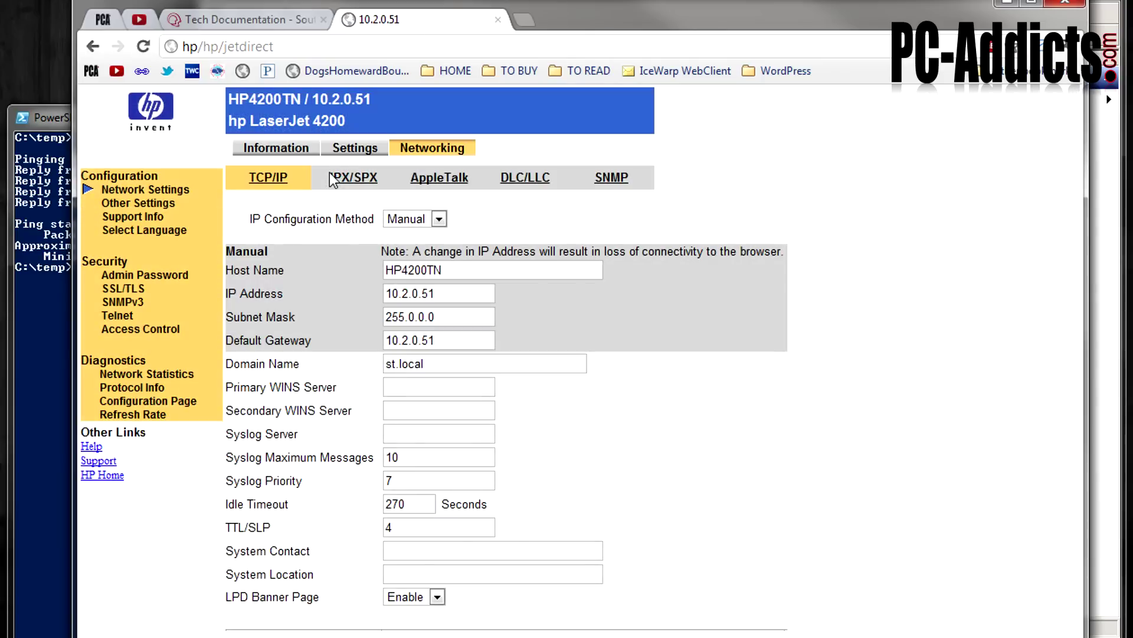
click(413, 219)
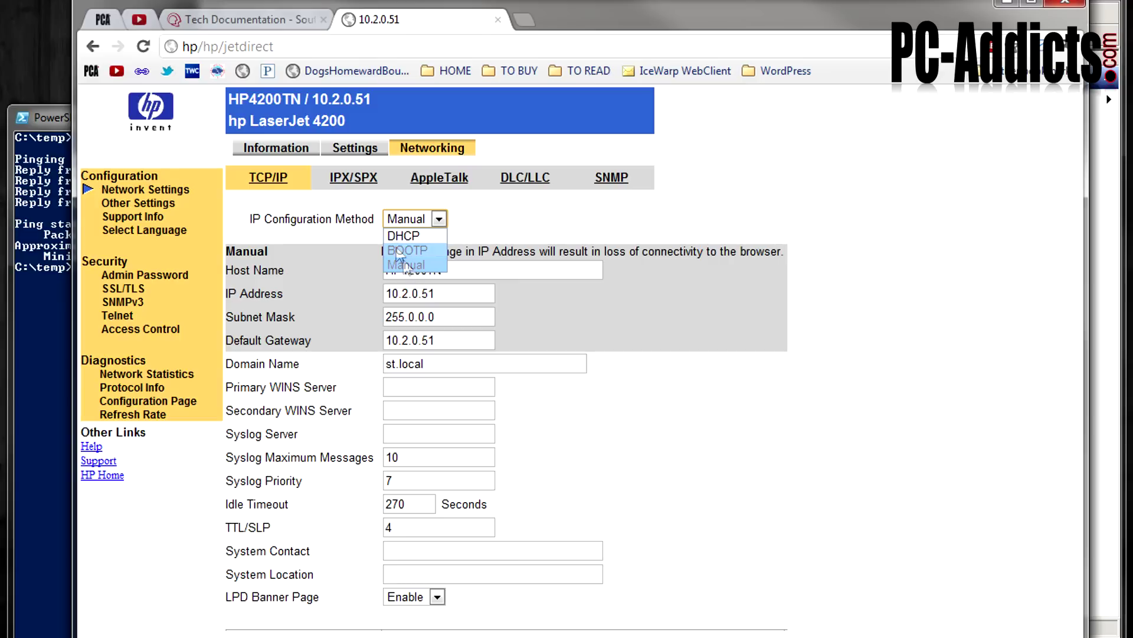
click(578, 216)
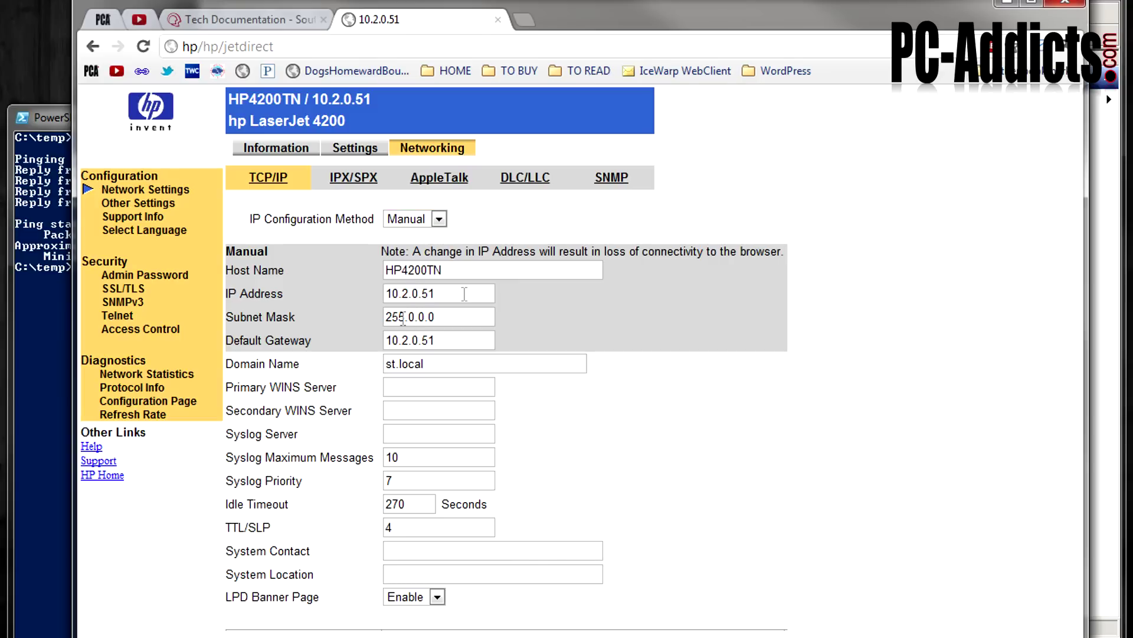
double_click(448, 312)
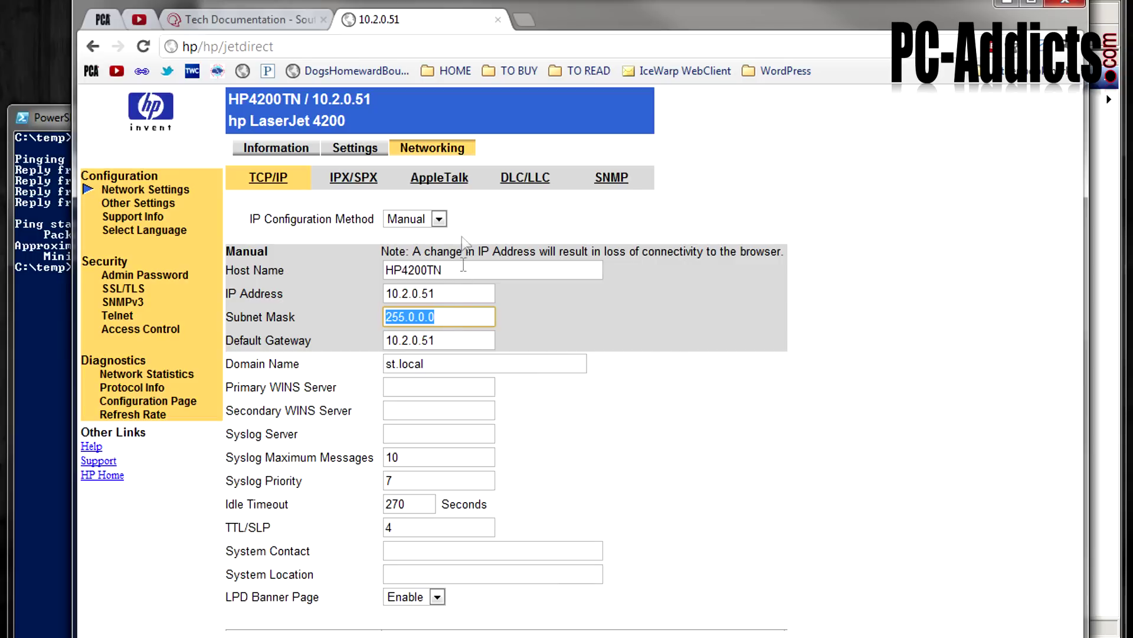
double_click(460, 292)
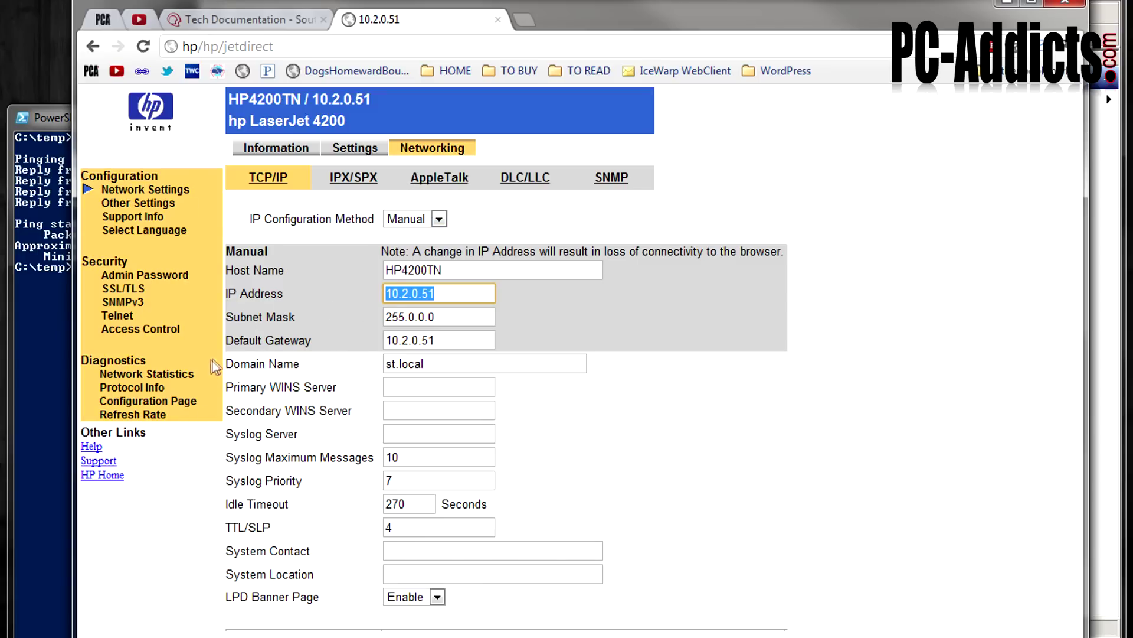
Step: Find the hardware address 0001E6857CE2 on the JetDirect configuration page
click(177, 400)
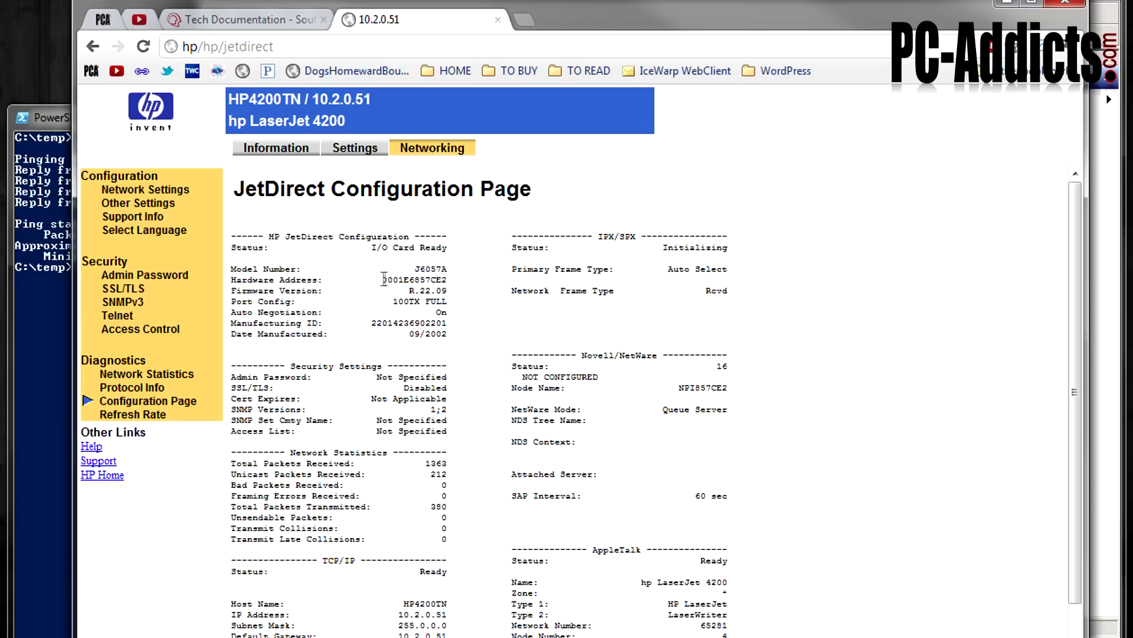
drag(384, 279, 455, 276)
click(445, 279)
Step: Highlight the replying IP address in PowerShell's ping output
click(62, 120)
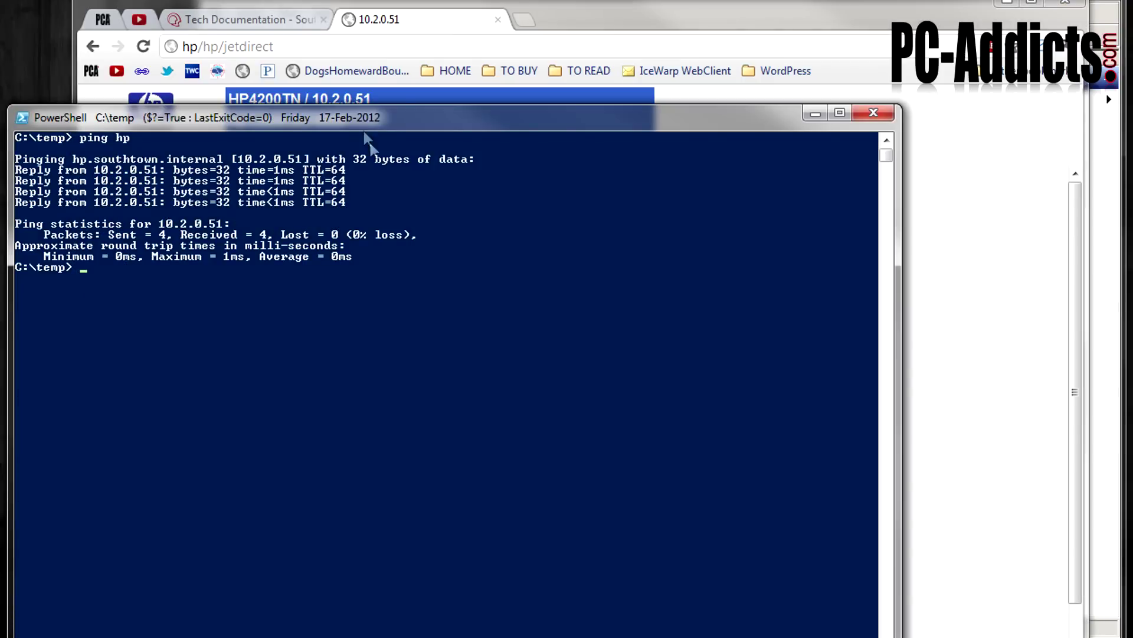
drag(378, 121, 639, 110)
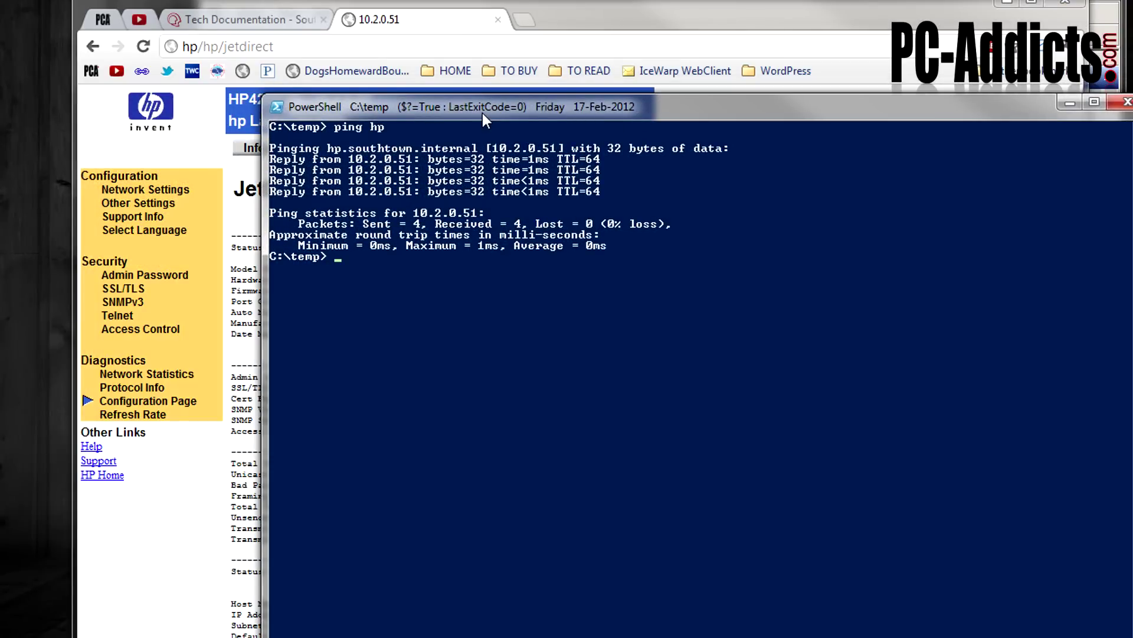
click(388, 266)
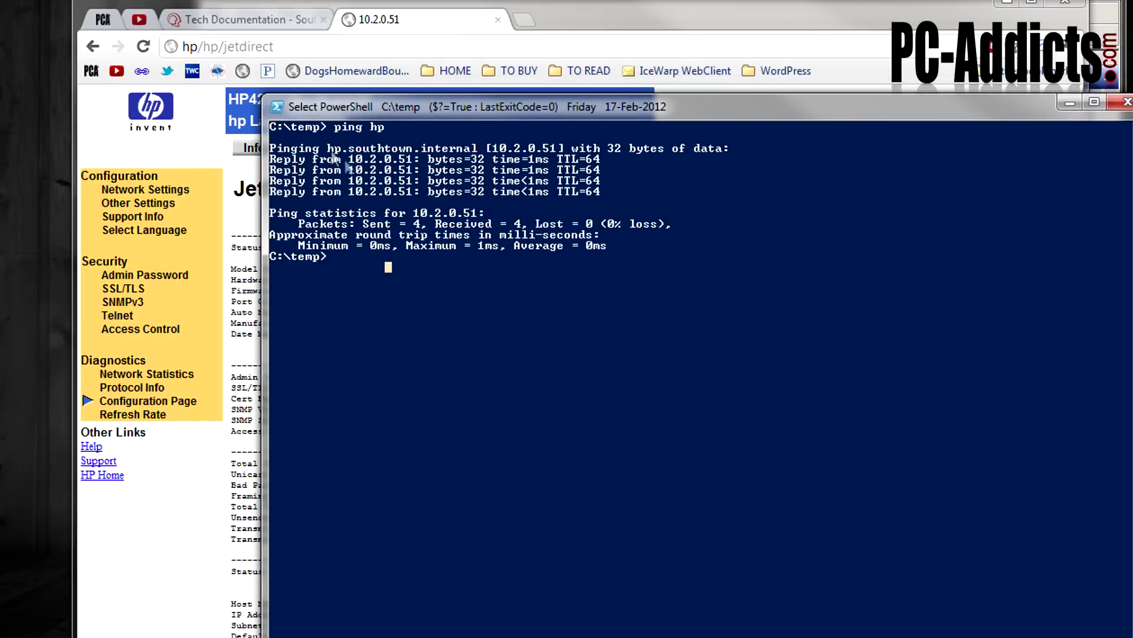
drag(348, 159, 401, 164)
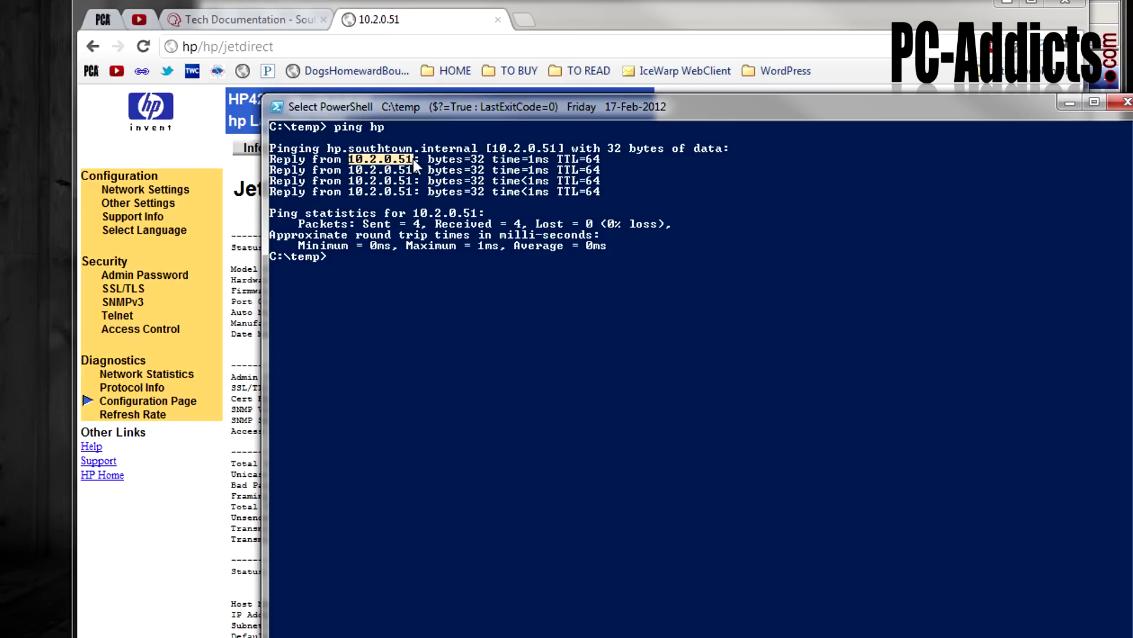
click(338, 260)
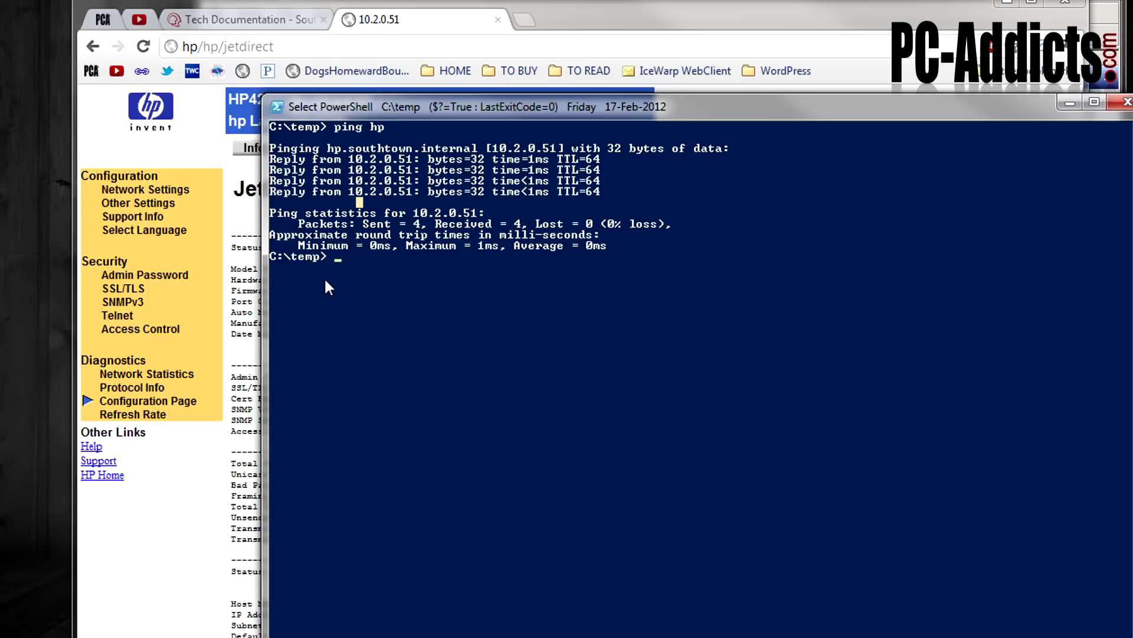
Step: Run arp -a for 10.2.0.51 and copy its MAC 00-01-e6-85-7c-e2
key(Escape)
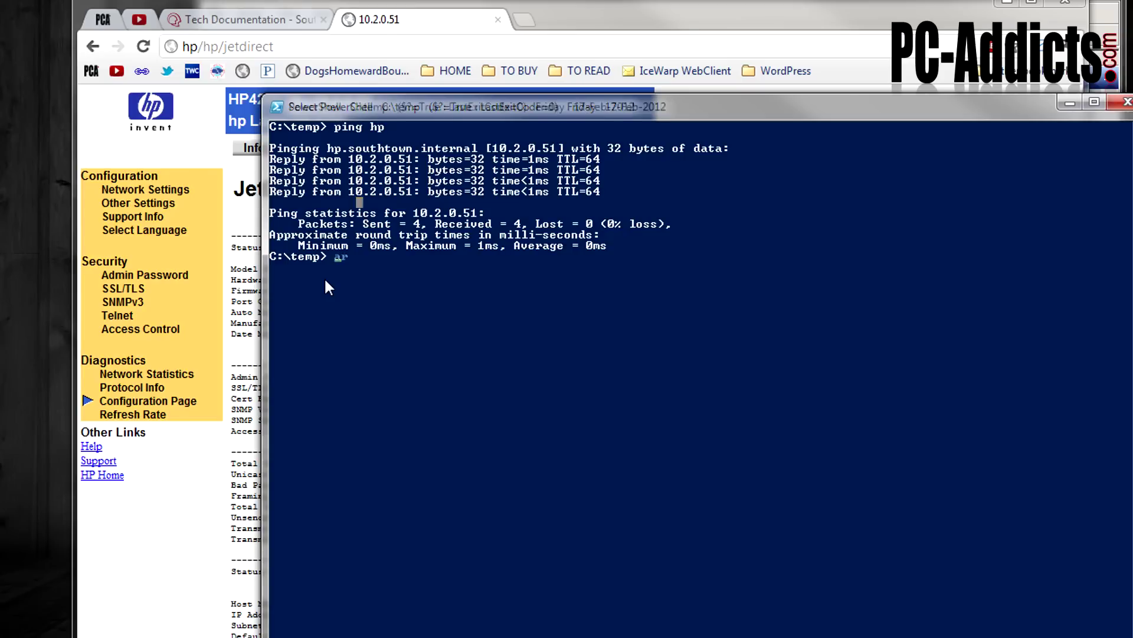
text(arp -a)
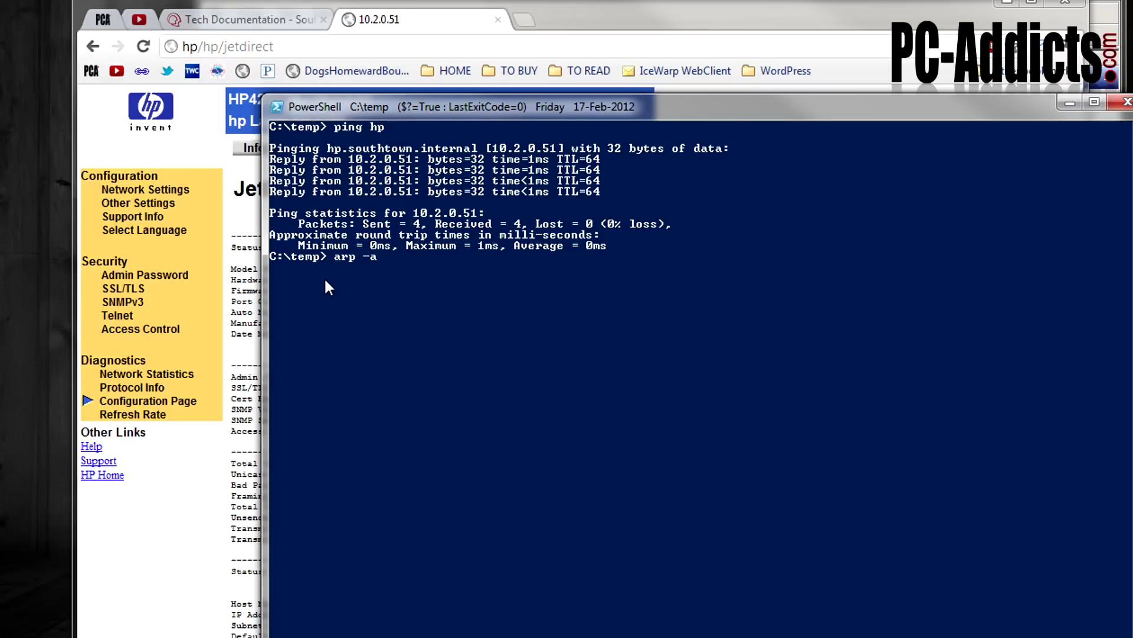
text( 10..)
text(2.0.51)
key(Return)
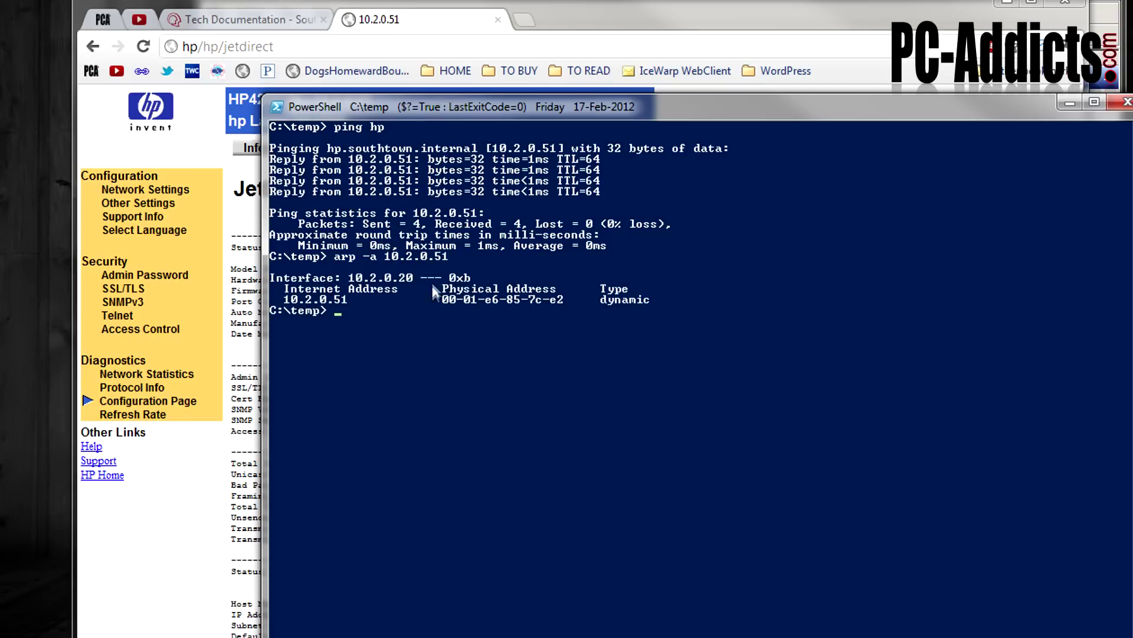
drag(444, 301, 556, 299)
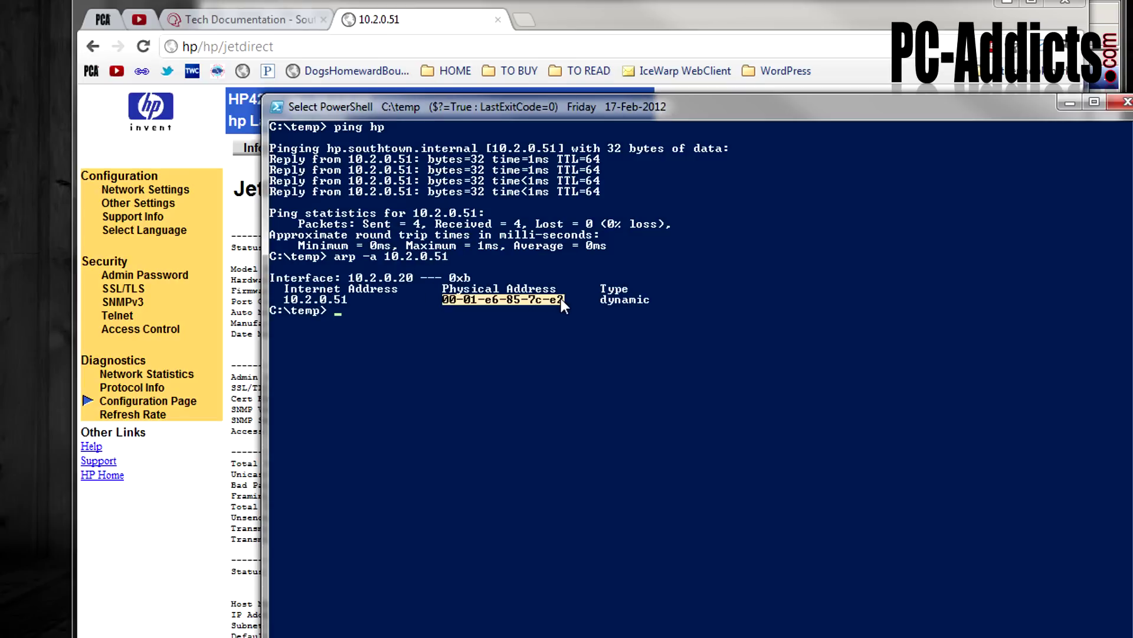
right_click(560, 300)
drag(527, 118, 155, 103)
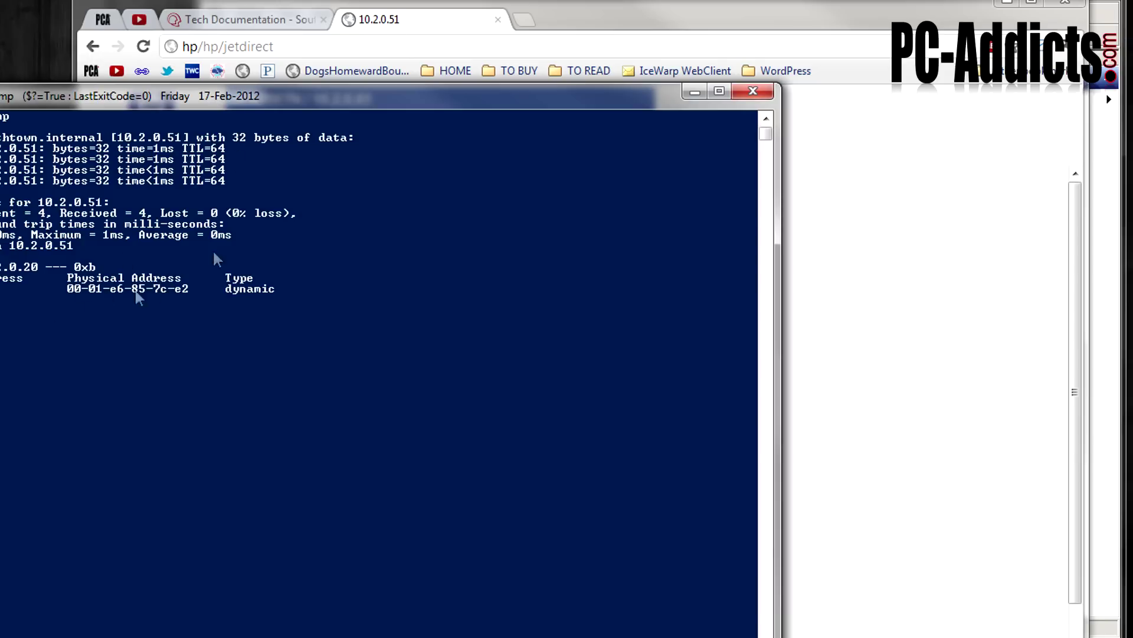
click(412, 26)
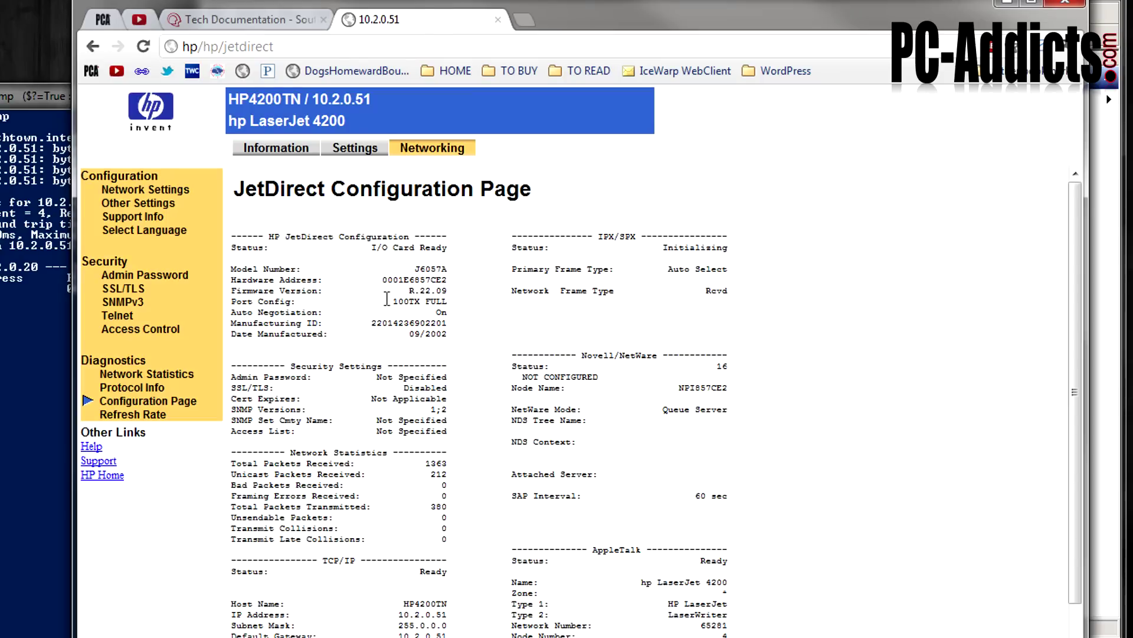
Step: Copy hardware address 0001E6857CE2 from the JetDirect page and switch to New Reservation
drag(383, 280, 449, 280)
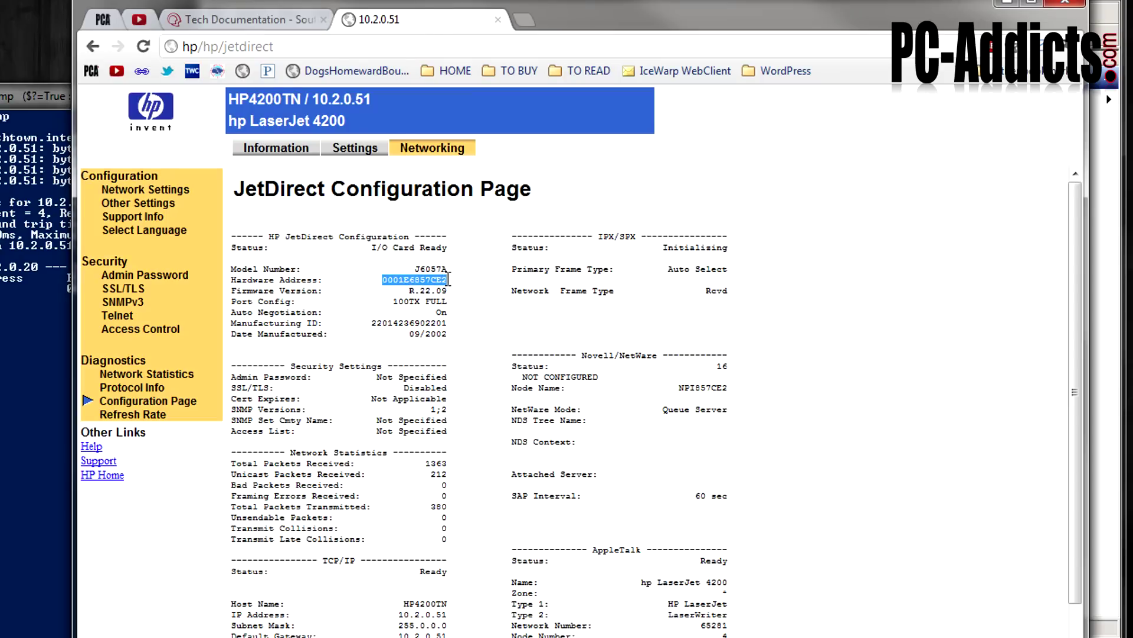
right_click(449, 279)
click(469, 279)
key(alt+Tab)
key(alt+Tab)
key(alt+Tab)
Step: Add reservation hp.southtown.internal: IP 10.2.0.51, MAC 0001E6857CE2, description HP 4200tn
click(158, 333)
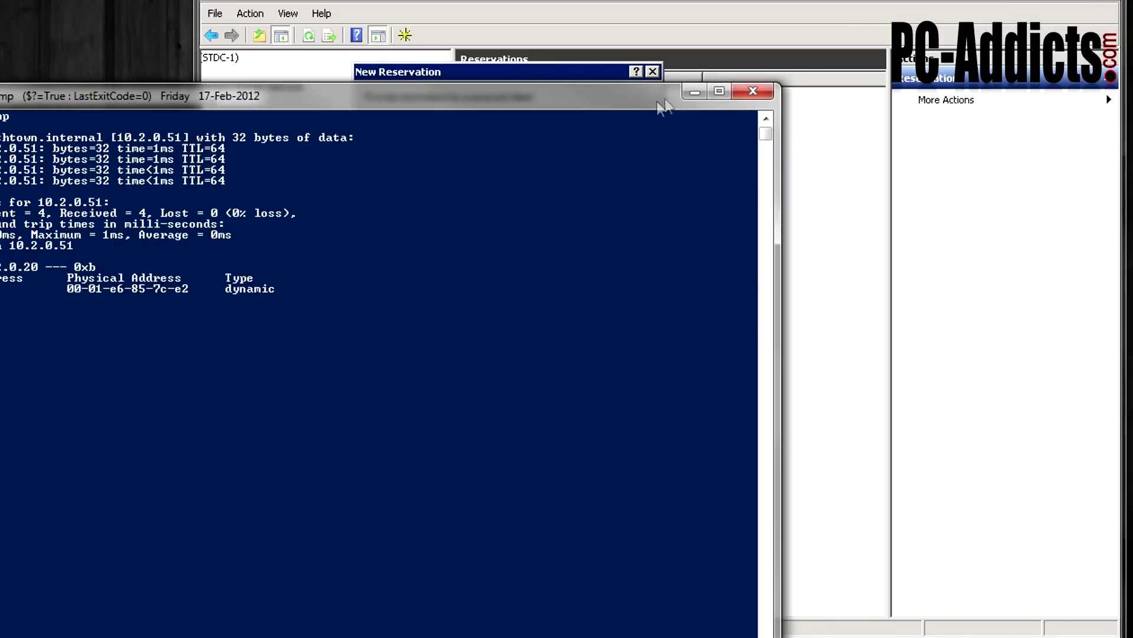
click(697, 92)
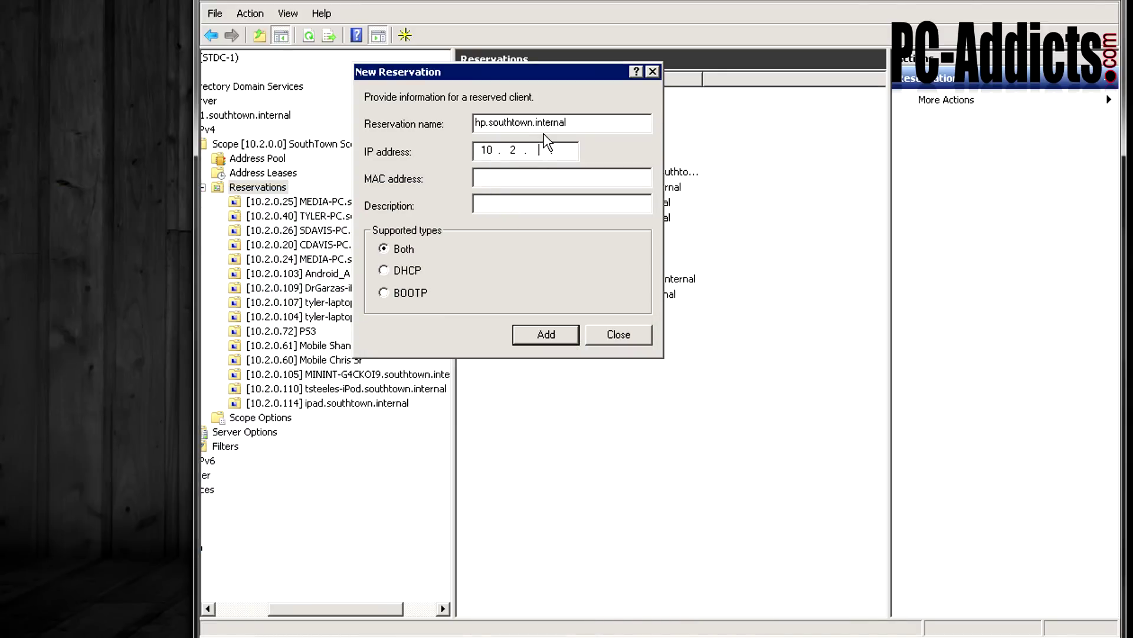
text(0)
click(528, 178)
text(0001E6857CE2)
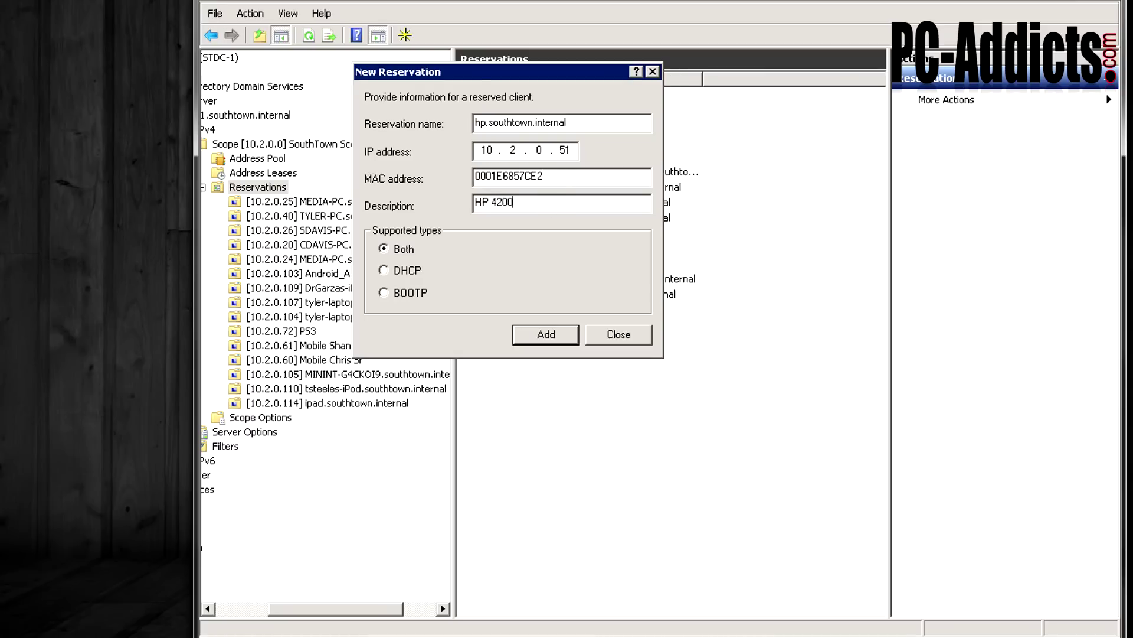
click(546, 334)
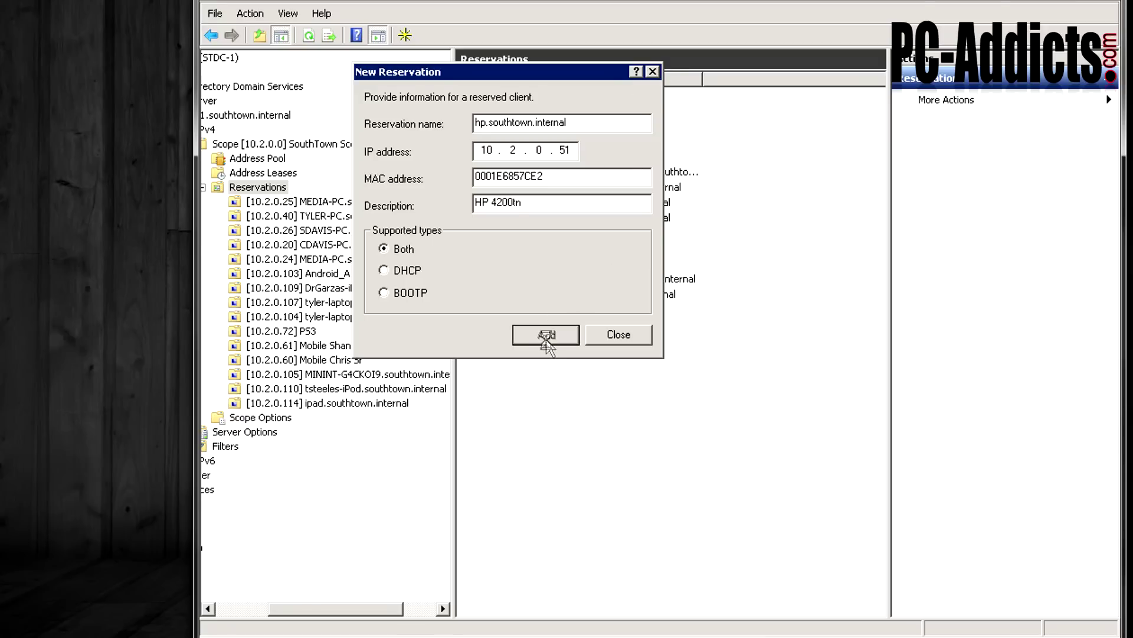
click(619, 334)
Step: Check that the hp.southtown.internal reservation's properties show MAC address 0001e6857ce2, closing without changes
click(307, 417)
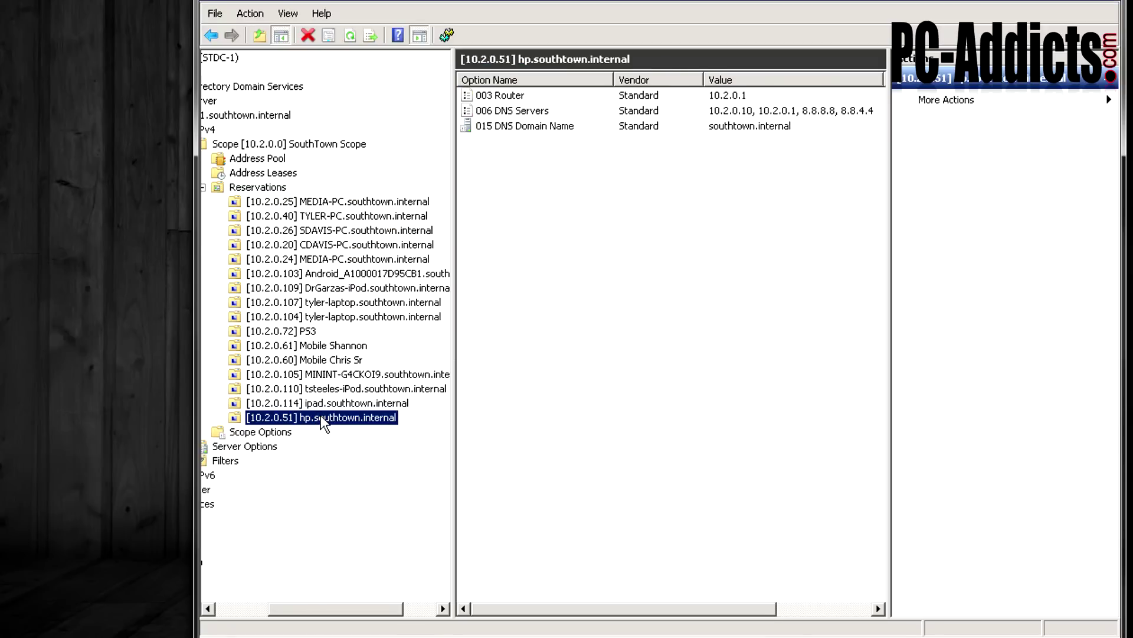
right_click(319, 419)
click(357, 530)
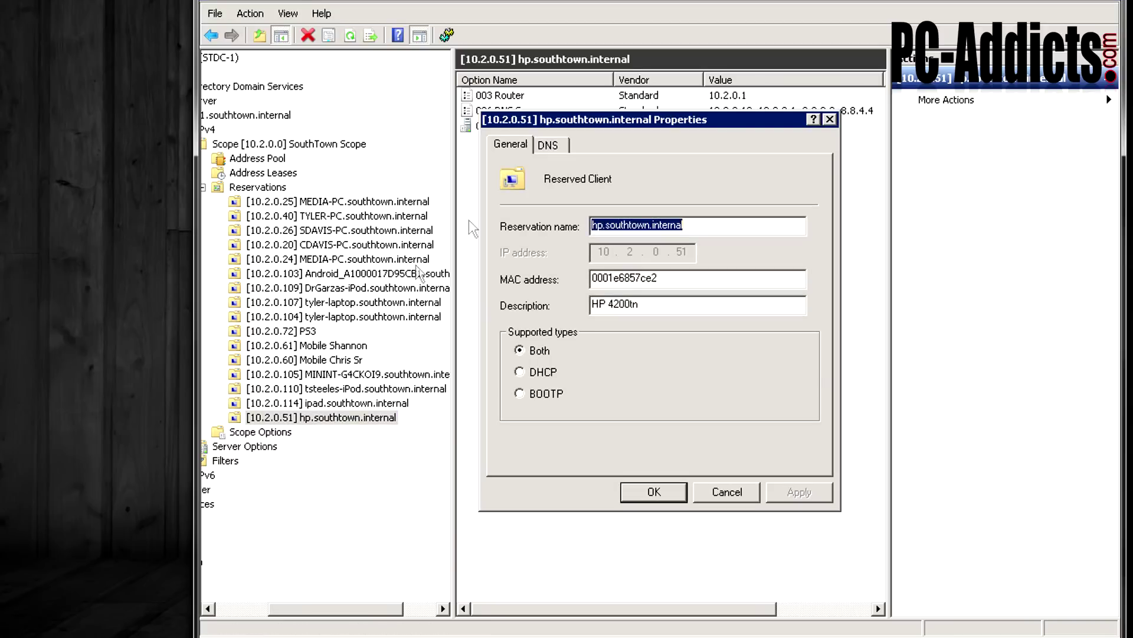
double_click(679, 278)
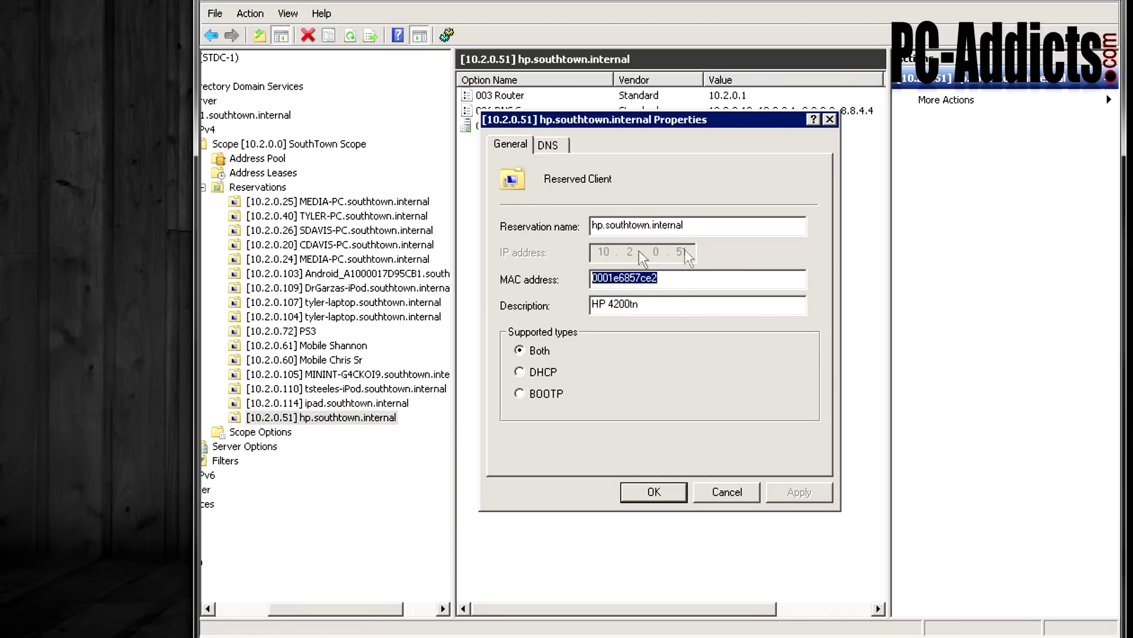
click(743, 496)
Step: Review the reservation's DHCP options, including vendor and user class settings, and cancel without changes
right_click(309, 418)
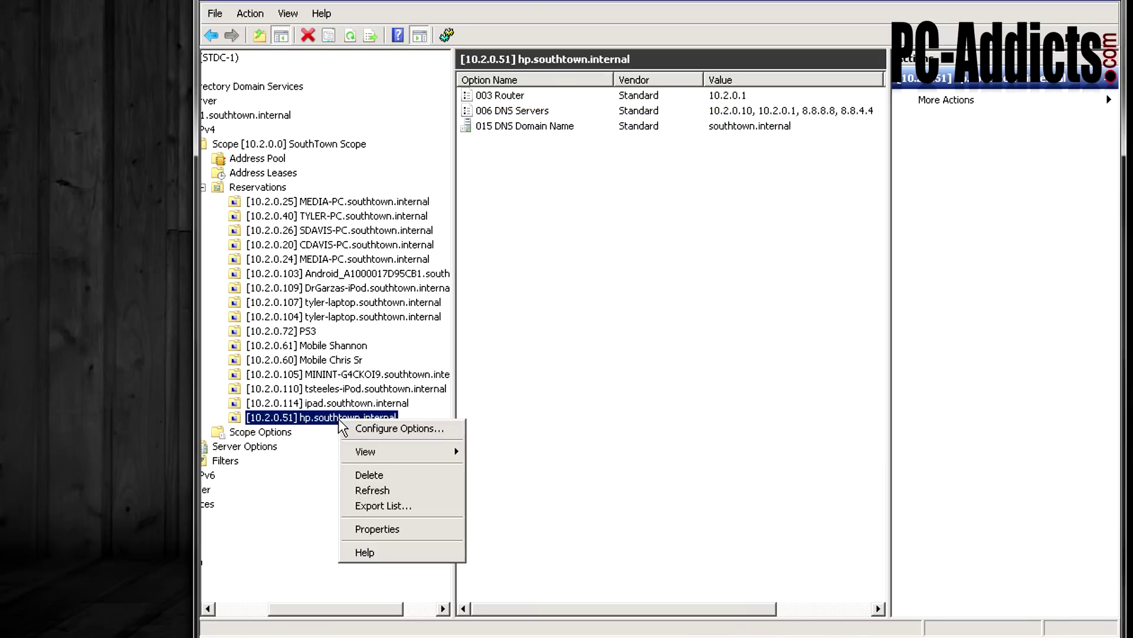
click(334, 428)
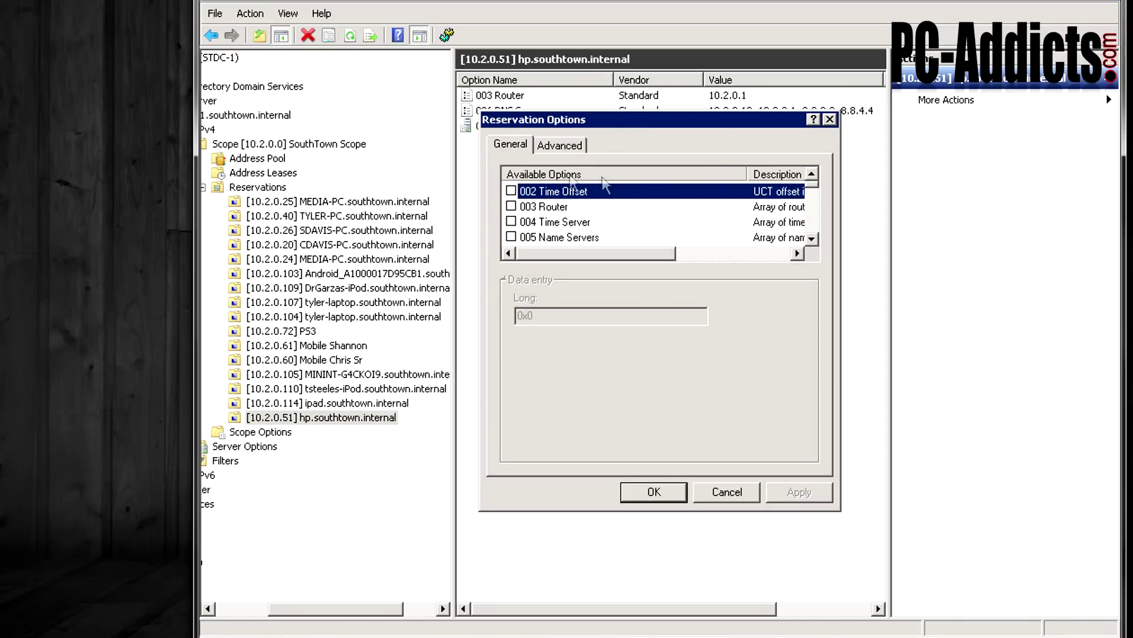
click(559, 145)
click(502, 147)
click(812, 230)
click(810, 227)
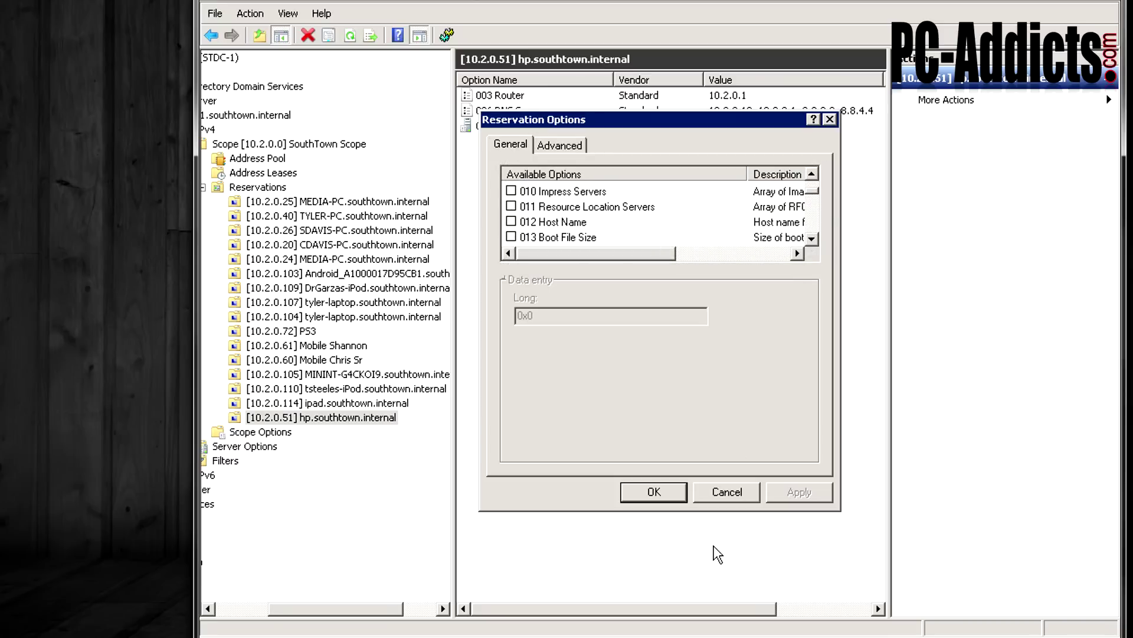
click(726, 493)
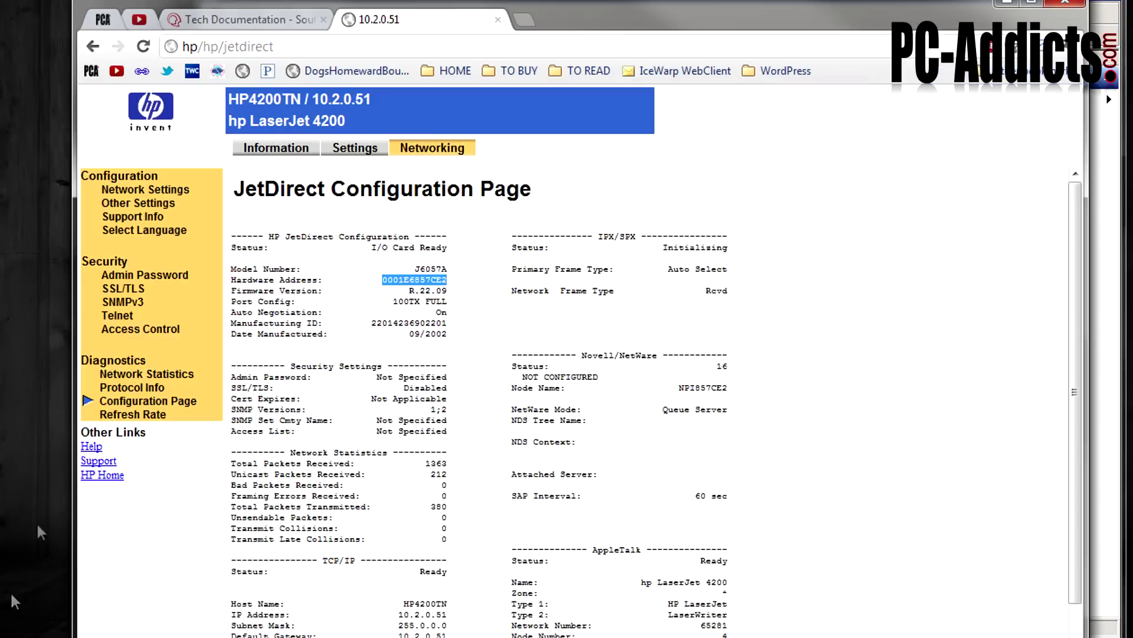
Step: Set the printer's TCP/IP configuration method to DHCP with host name HP and apply it
click(428, 145)
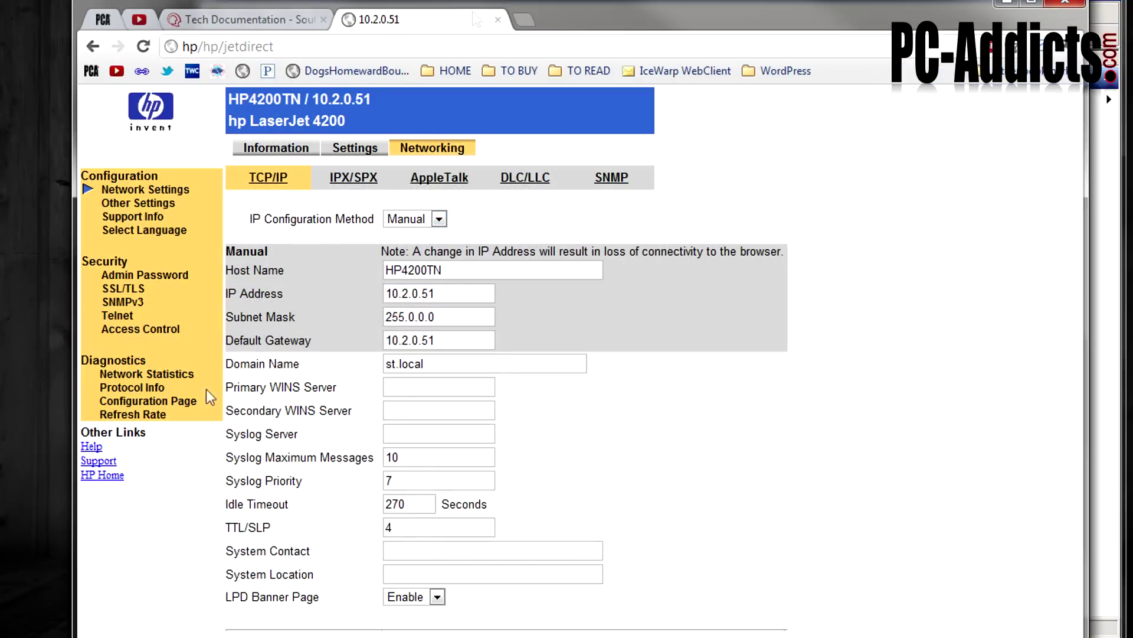
click(407, 220)
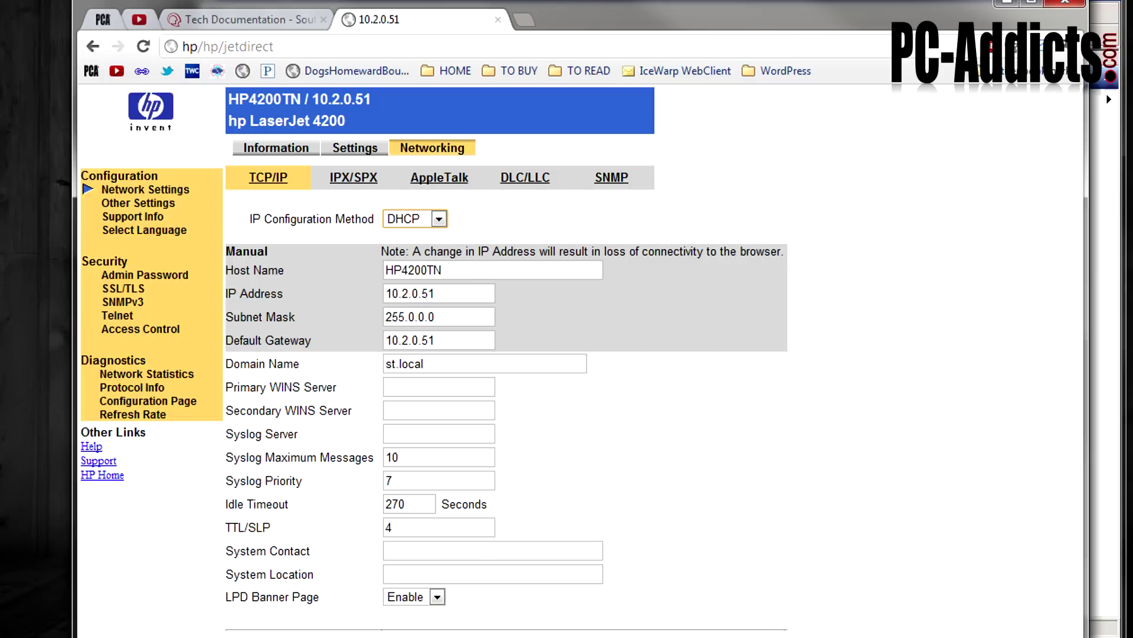
drag(455, 270, 276, 280)
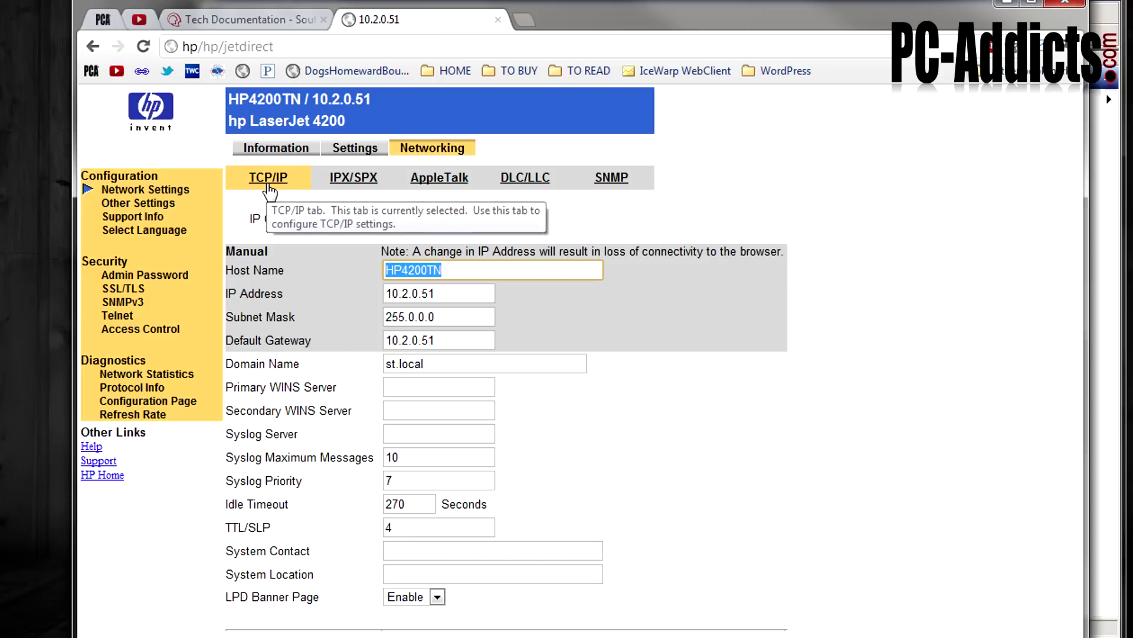
text(HP)
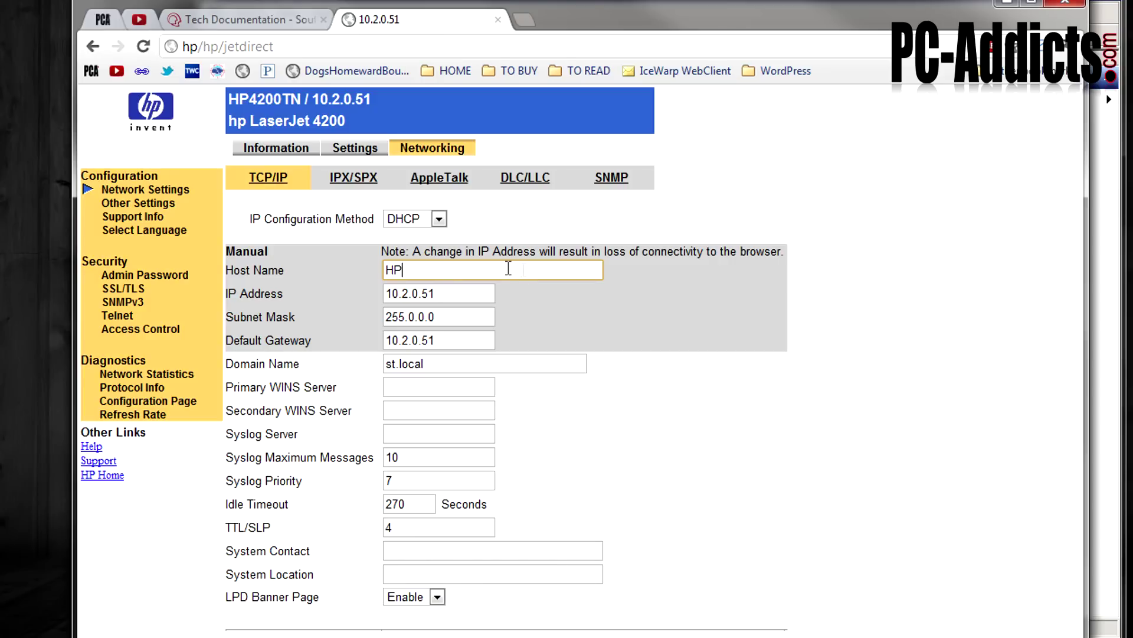
key(Return)
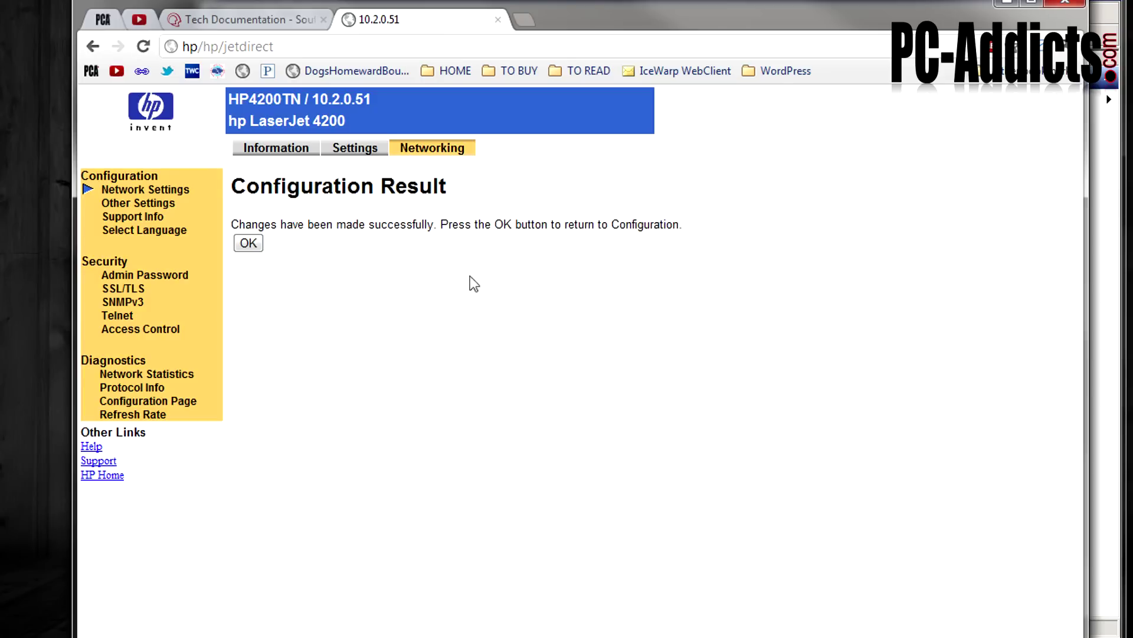
click(257, 247)
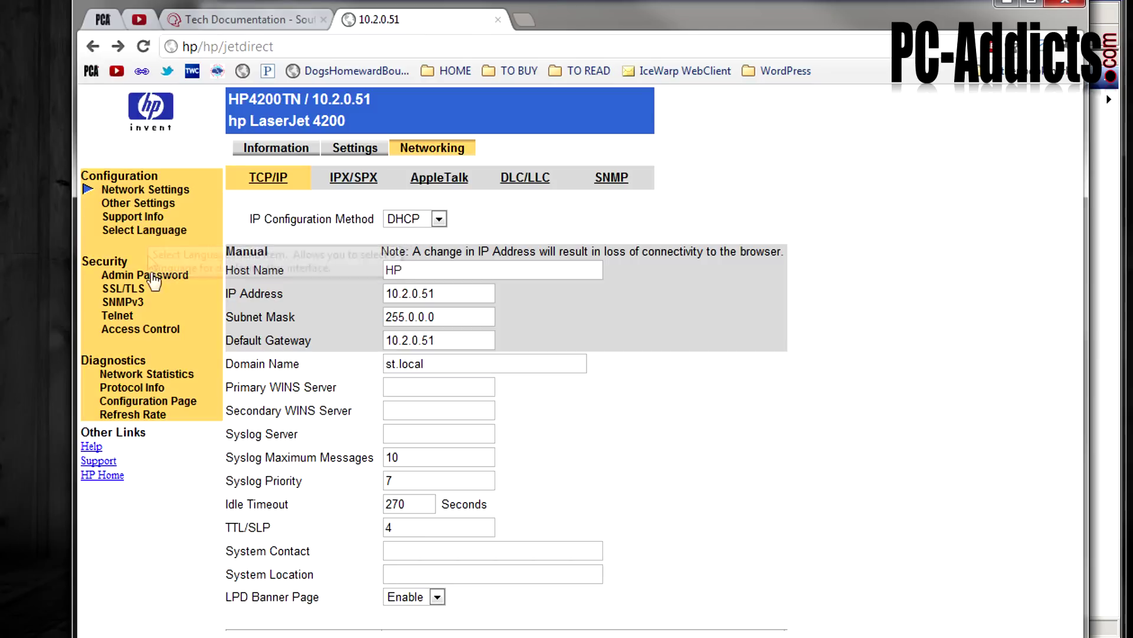
Step: Open the printer's Information page, then start a continuous ping of the printer in the console
click(258, 158)
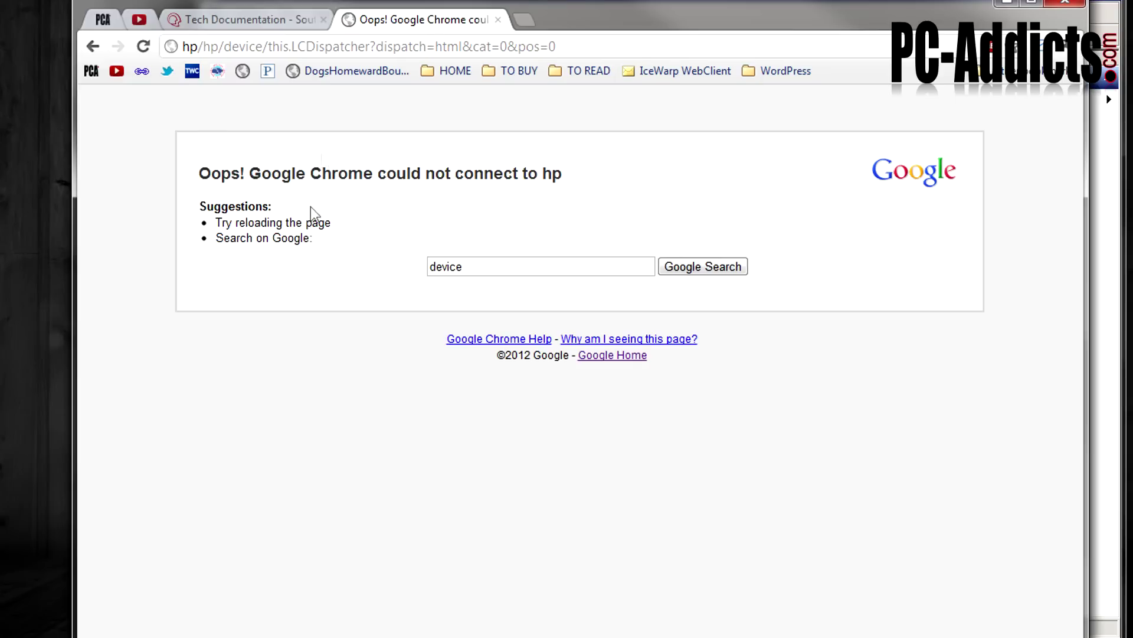
key(alt+Tab)
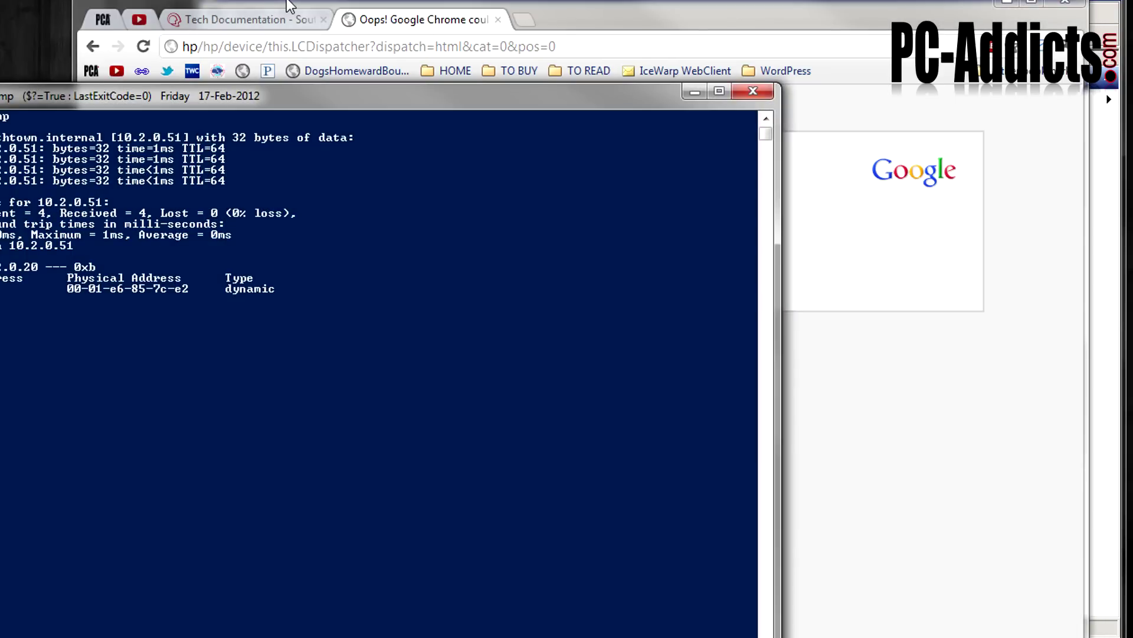
text(t)
key(Return)
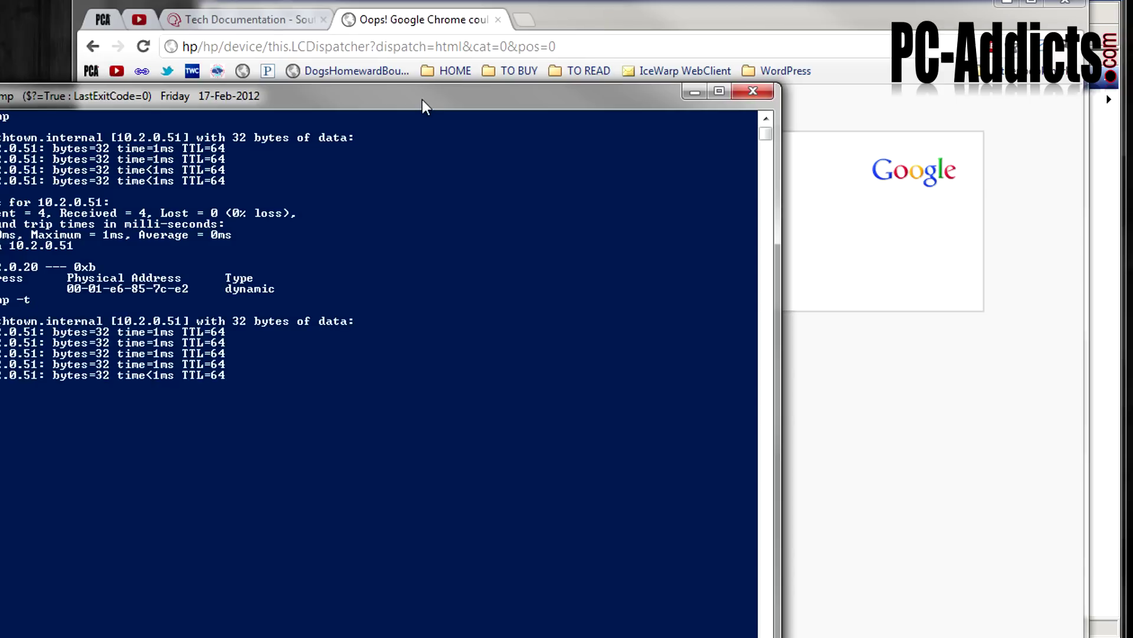
click(439, 39)
click(440, 39)
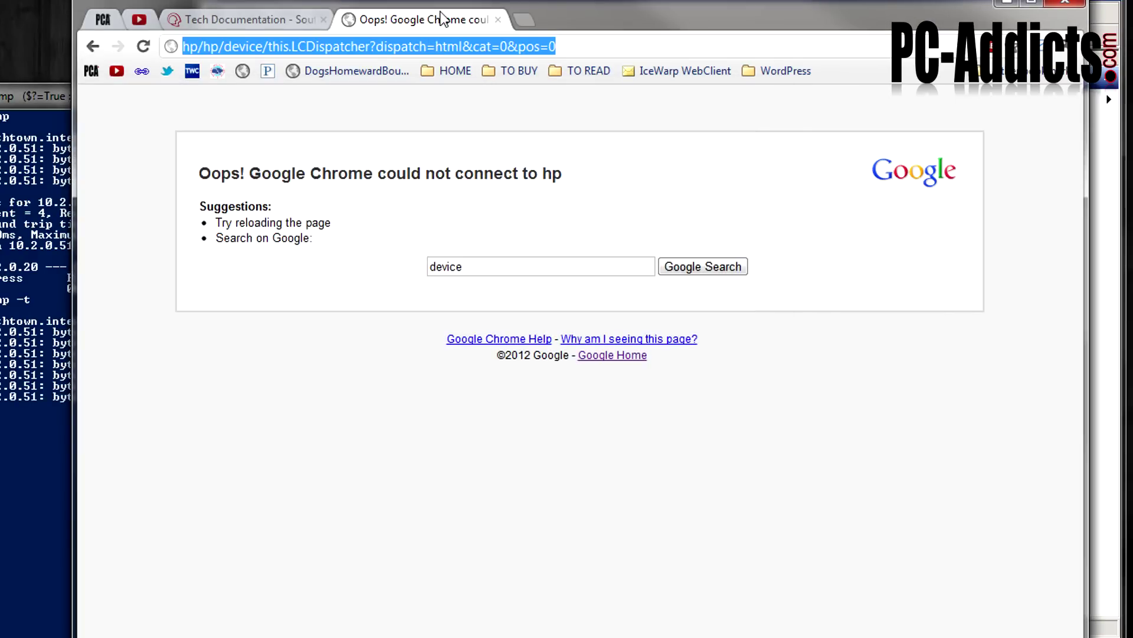
text(http://hp)
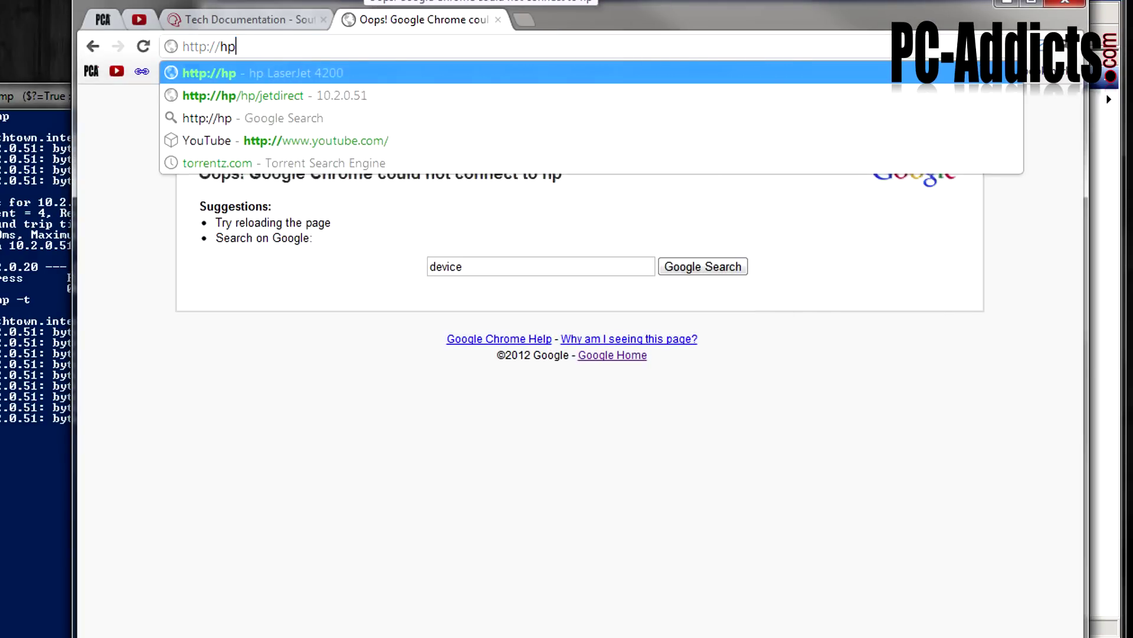
key(Return)
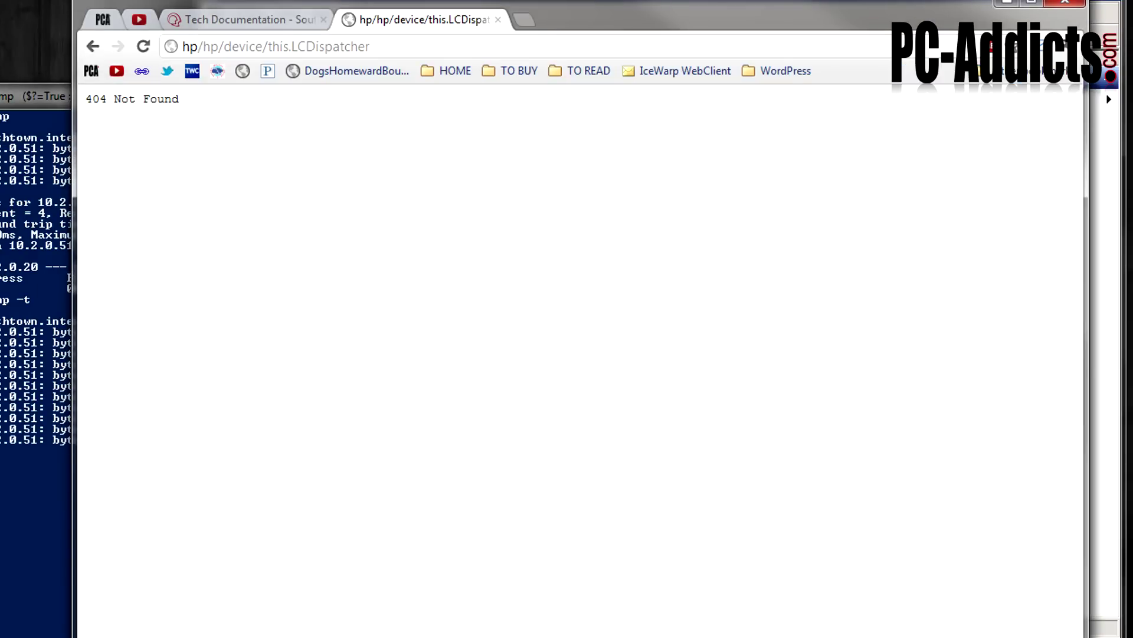
click(41, 96)
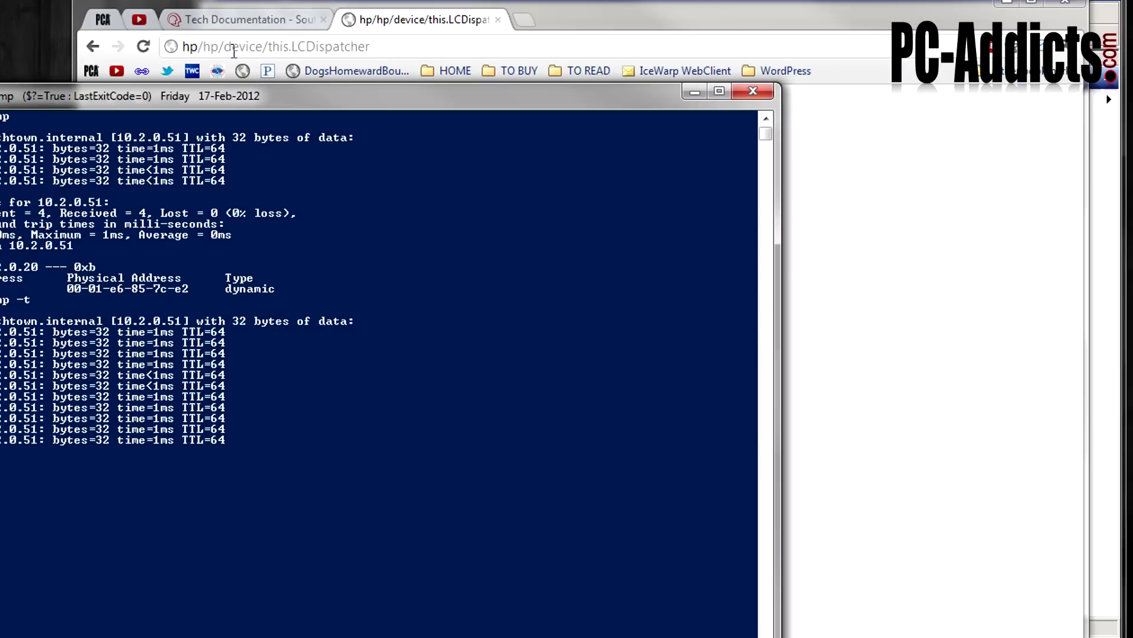
click(372, 39)
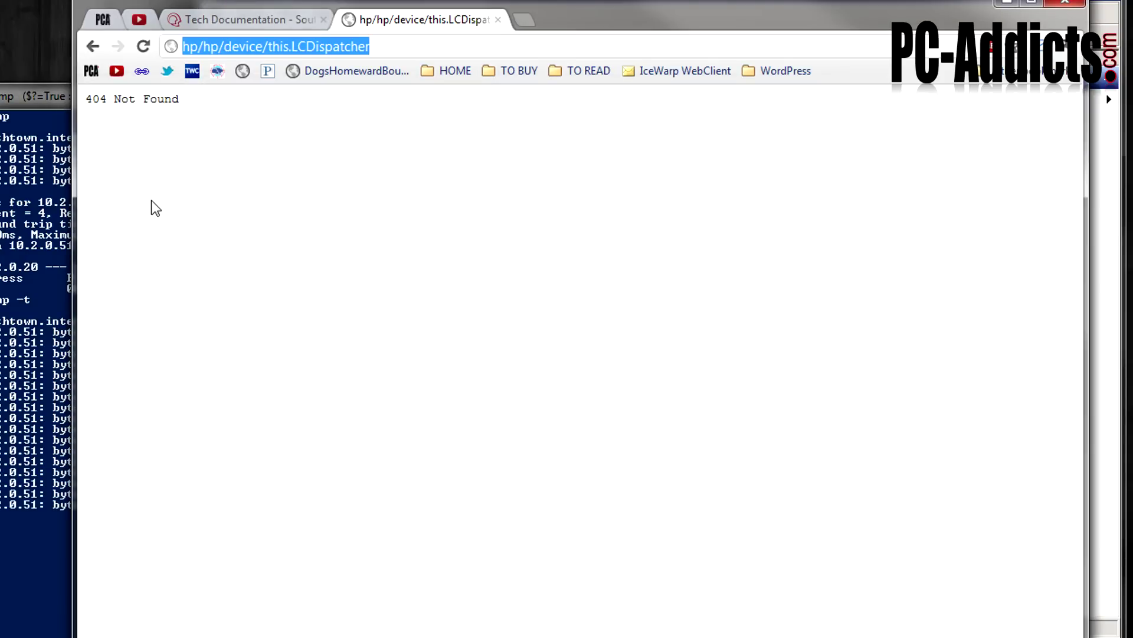
key(Return)
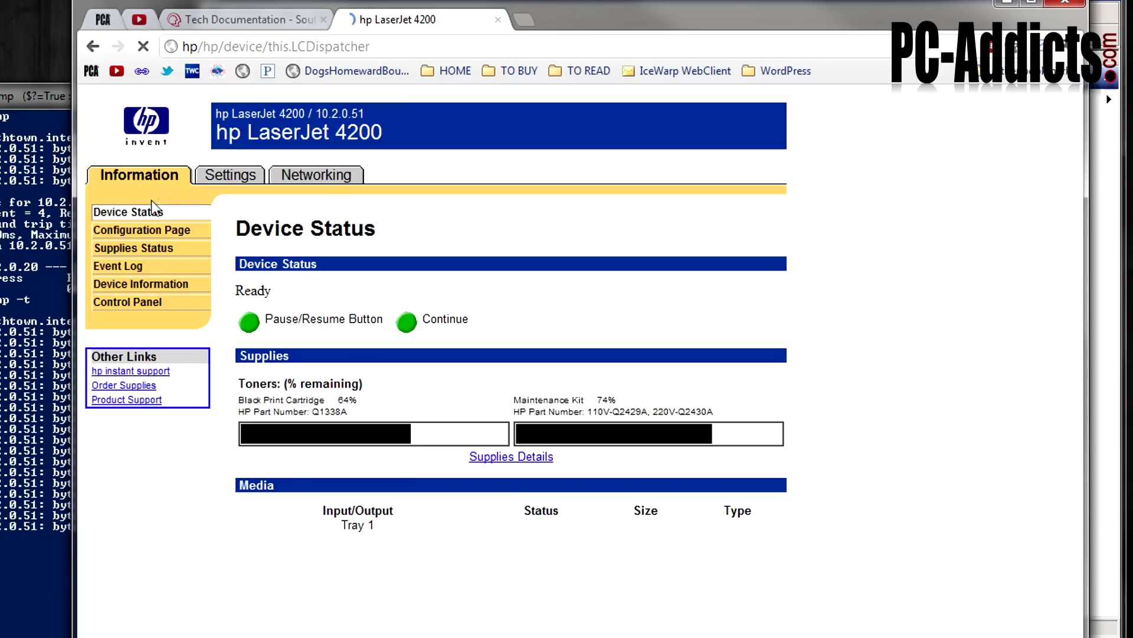
Step: Review the DHCP-assigned TCP/IP values: host name NPI857CE2, IP address, subnet mask 255.255.255.0, gateway
click(309, 174)
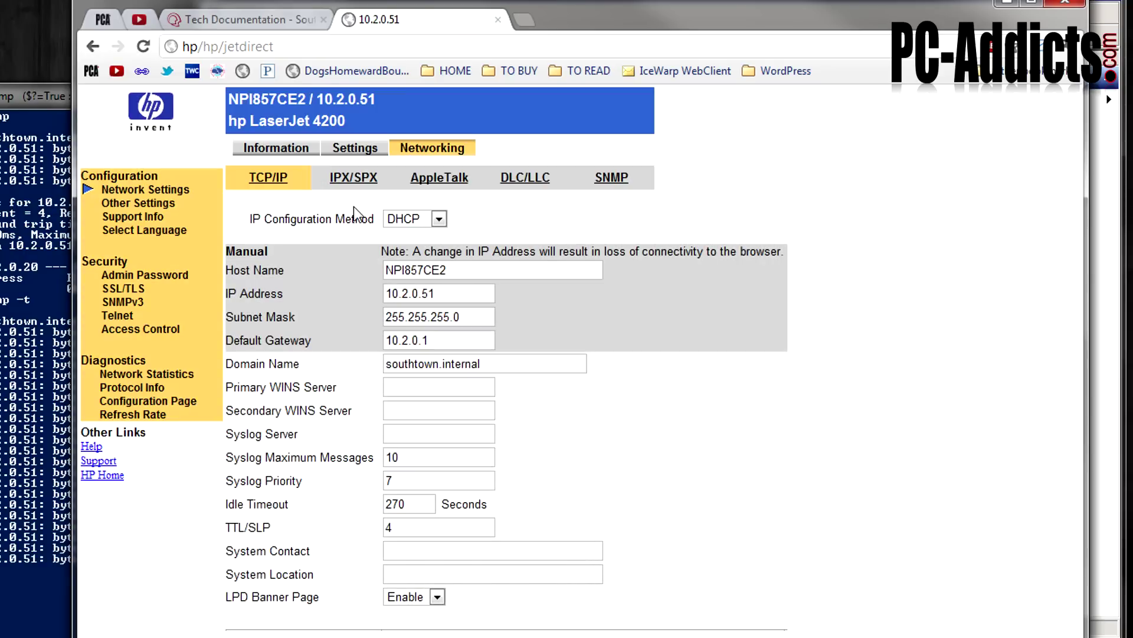
double_click(437, 269)
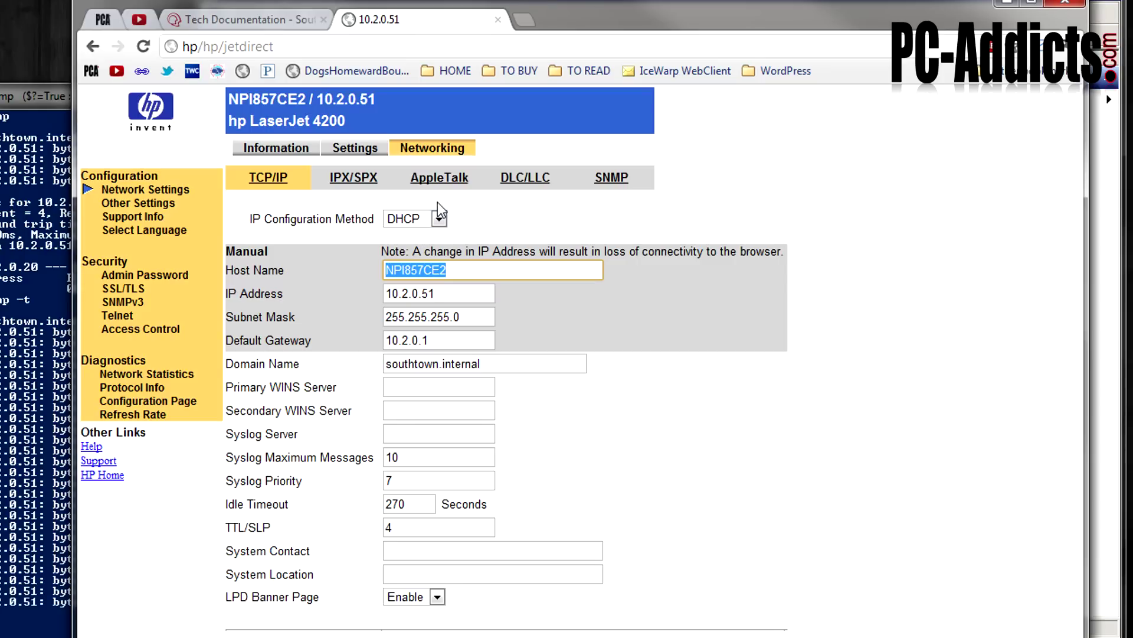
double_click(472, 317)
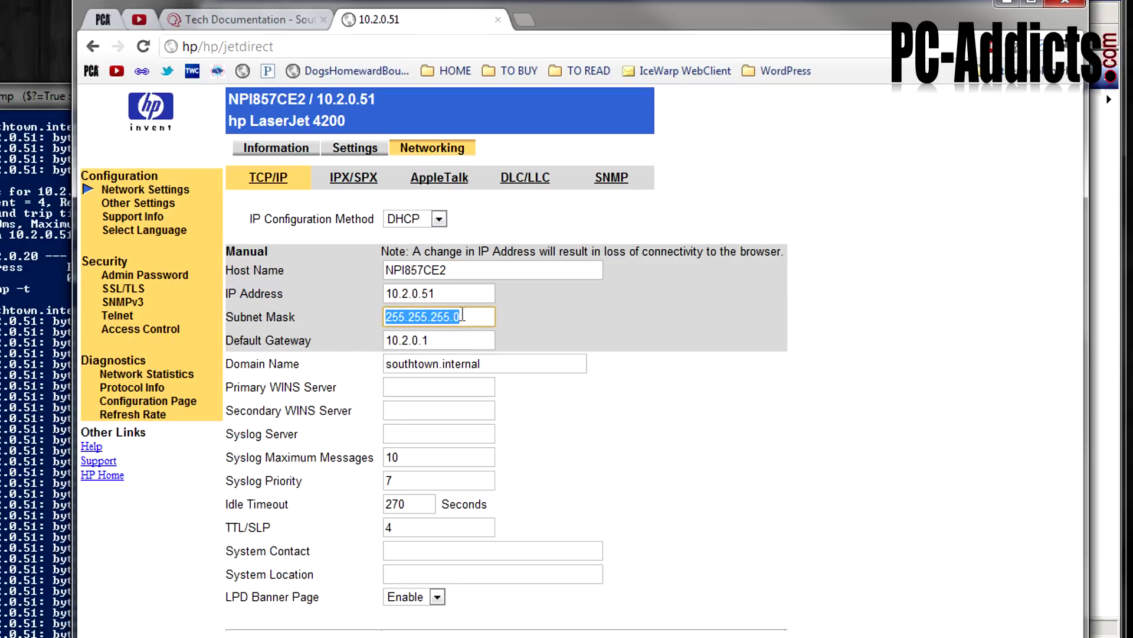
double_click(435, 340)
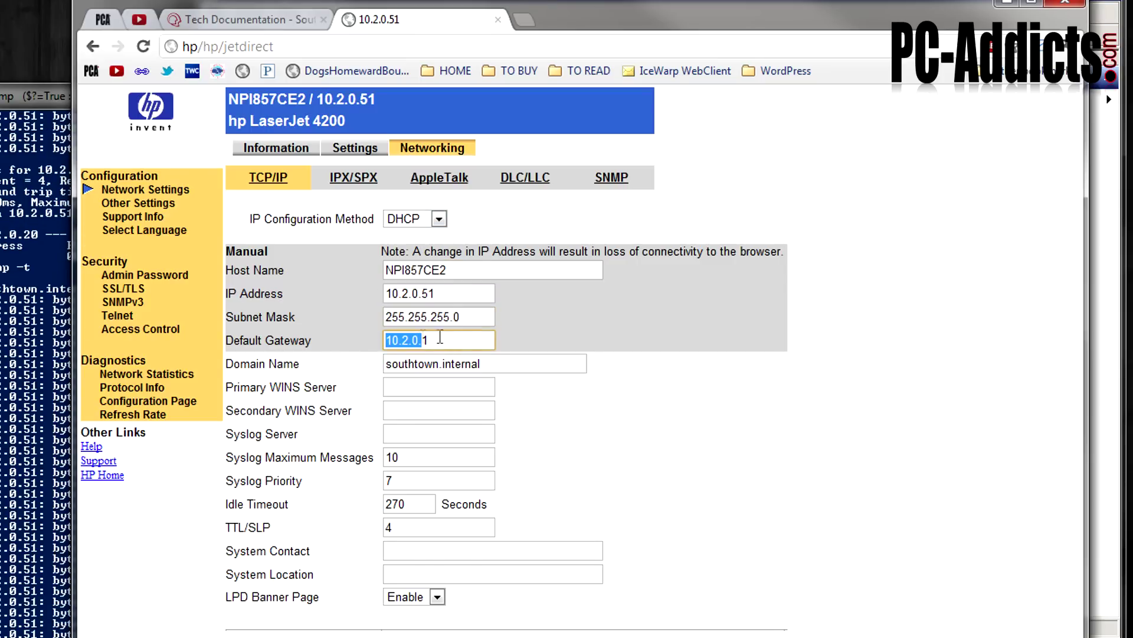
click(441, 340)
double_click(442, 340)
double_click(452, 295)
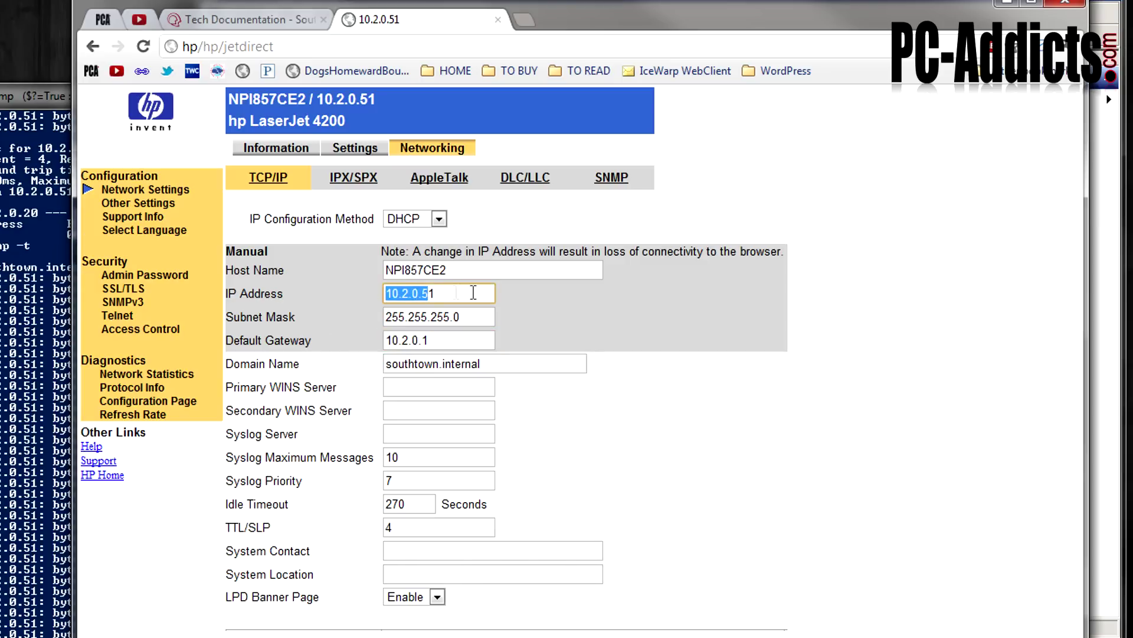
click(470, 294)
Step: Change the host name to HP, apply it, and reopen Networking to confirm it shows HP
click(465, 269)
double_click(465, 269)
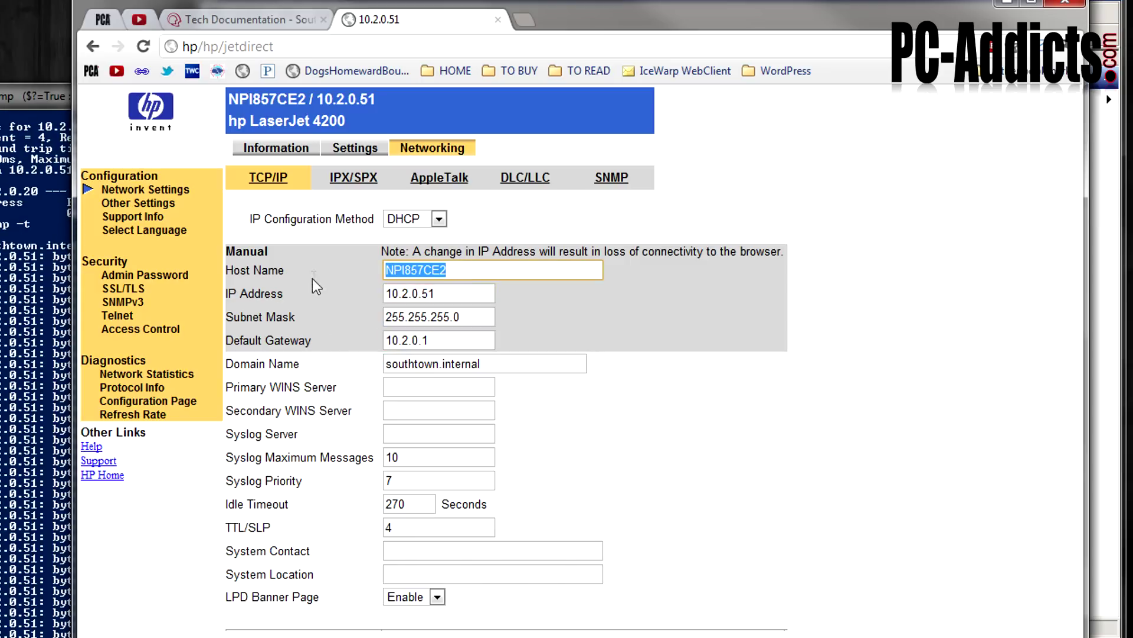
text(HP)
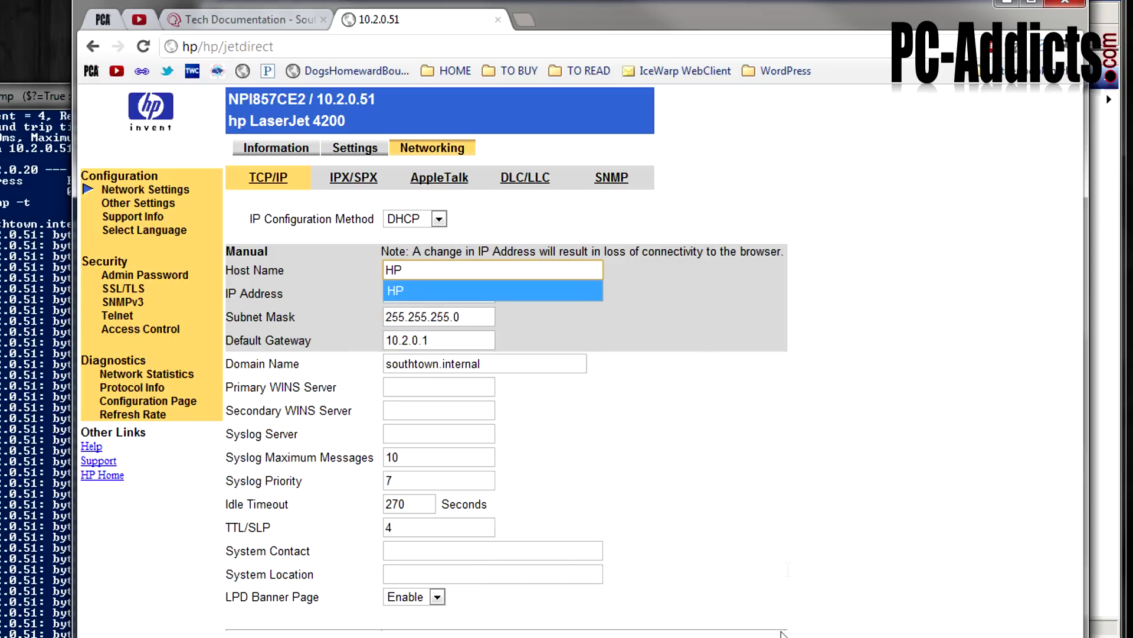
key(Return)
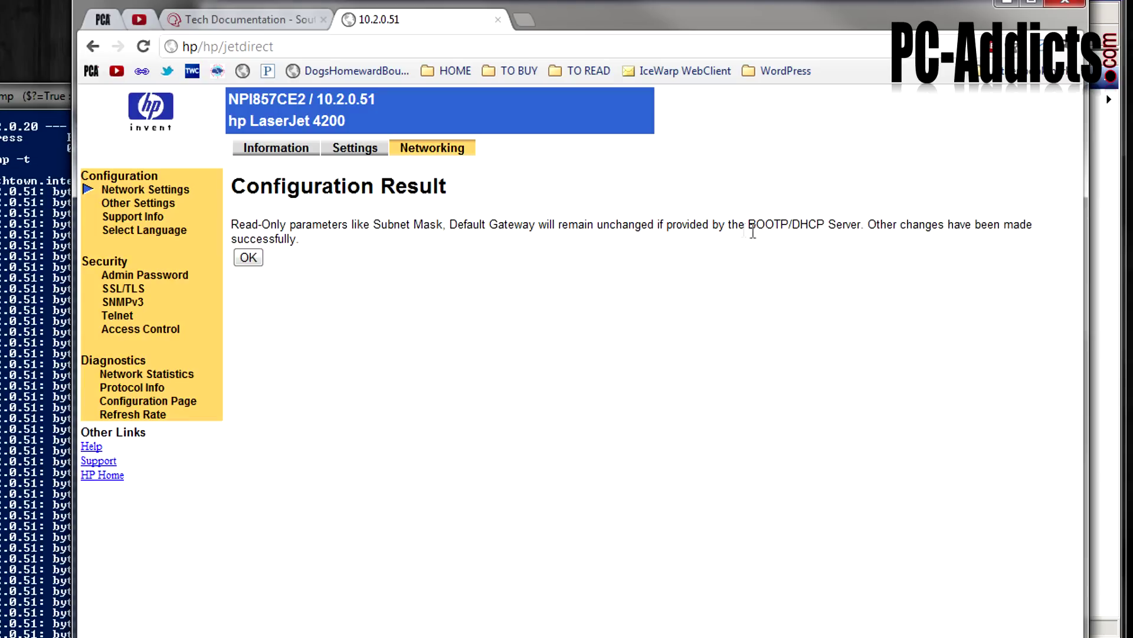
click(249, 258)
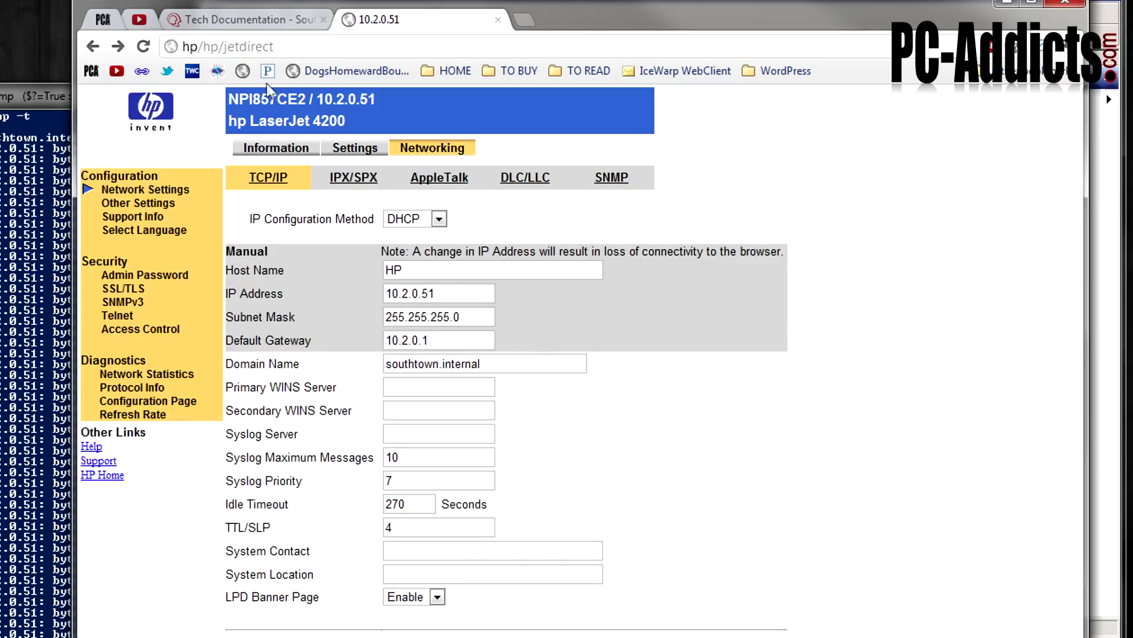
click(306, 150)
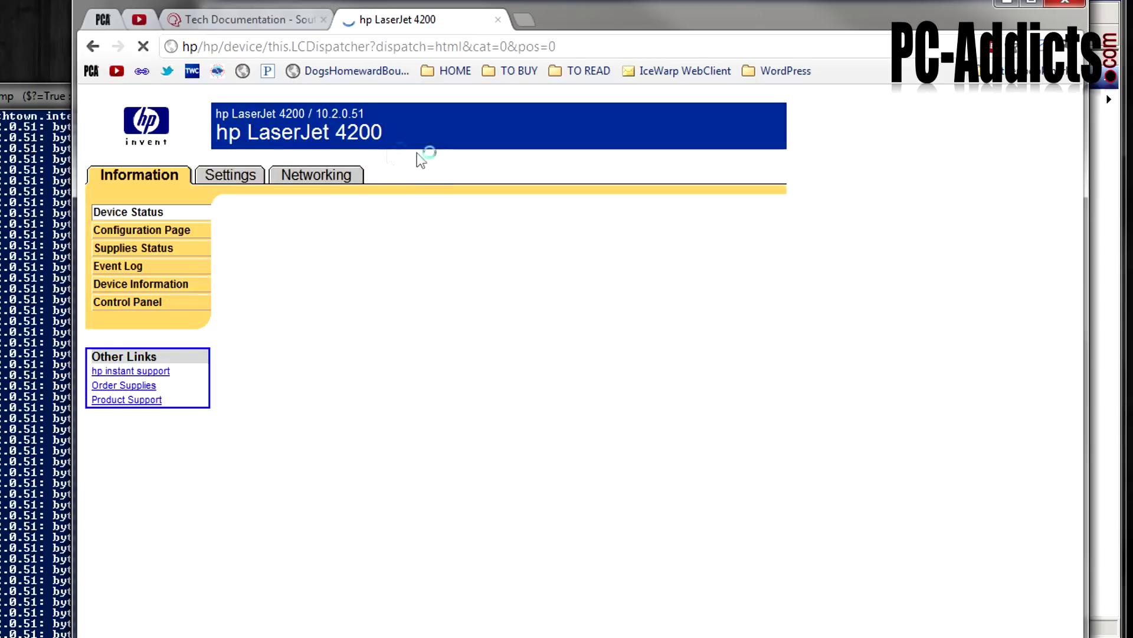
click(321, 175)
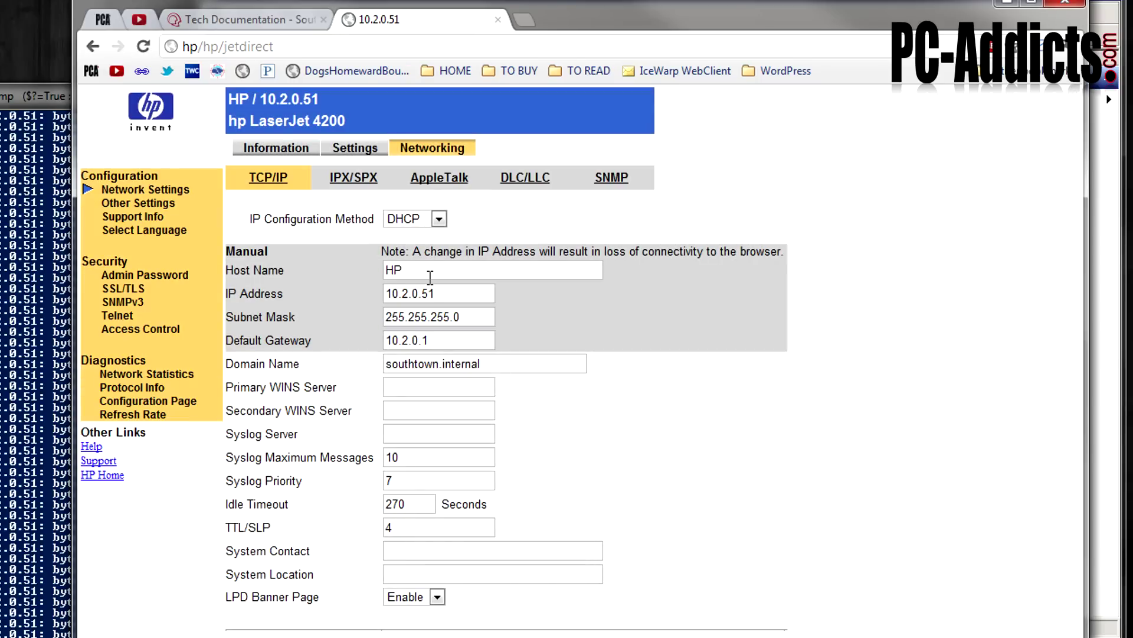
double_click(428, 270)
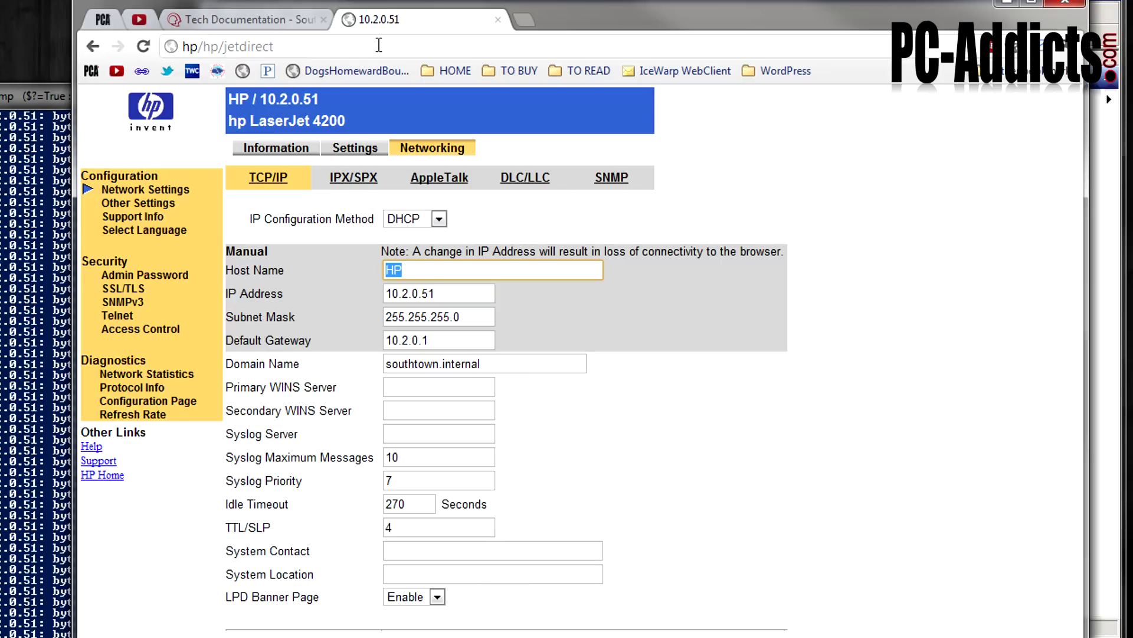
Step: Review the 10.2.0.51 hp reservation's properties and MAC address in the DHCP console, closing without changes
key(alt+Tab)
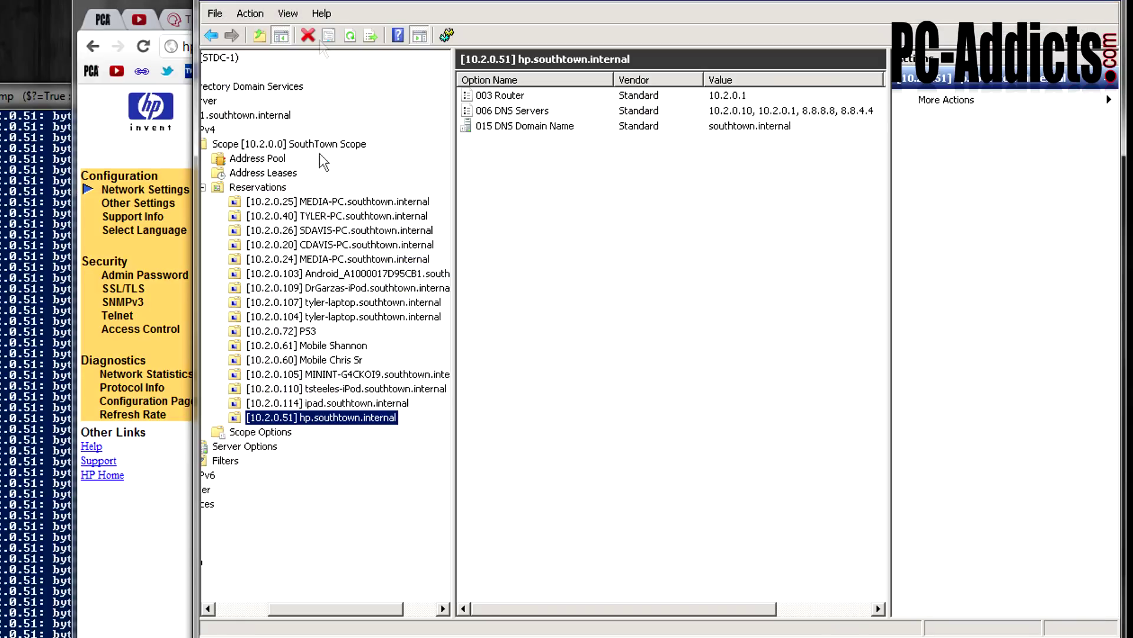
right_click(321, 417)
click(360, 526)
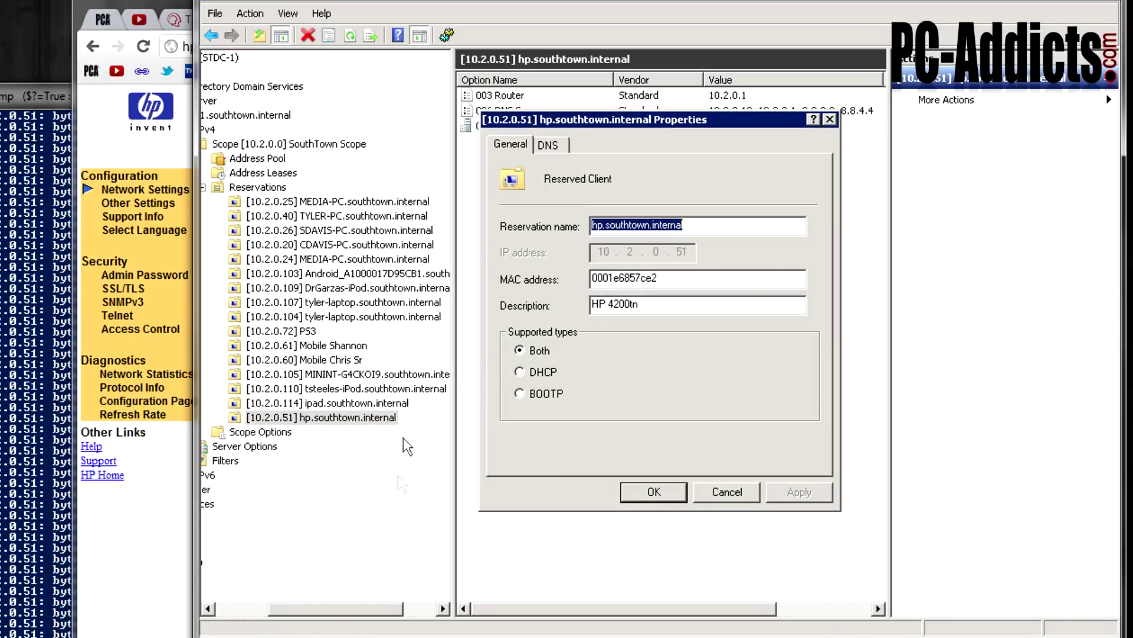
double_click(660, 279)
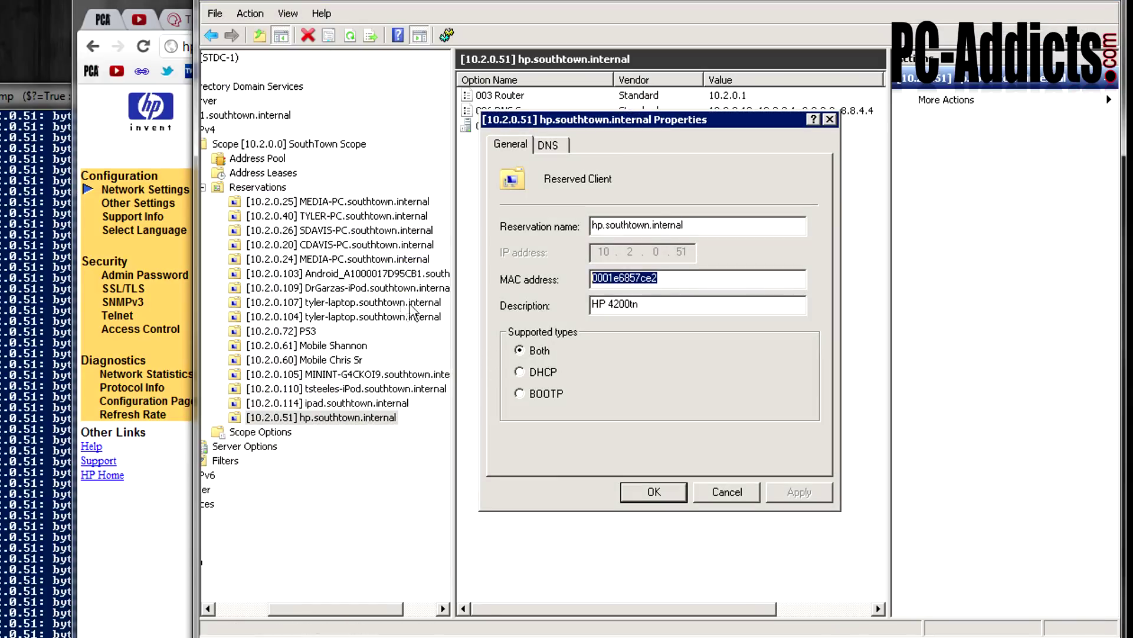
click(738, 495)
Step: Check the printer page and Tech Documentation tab, then return to the DHCP console
click(108, 7)
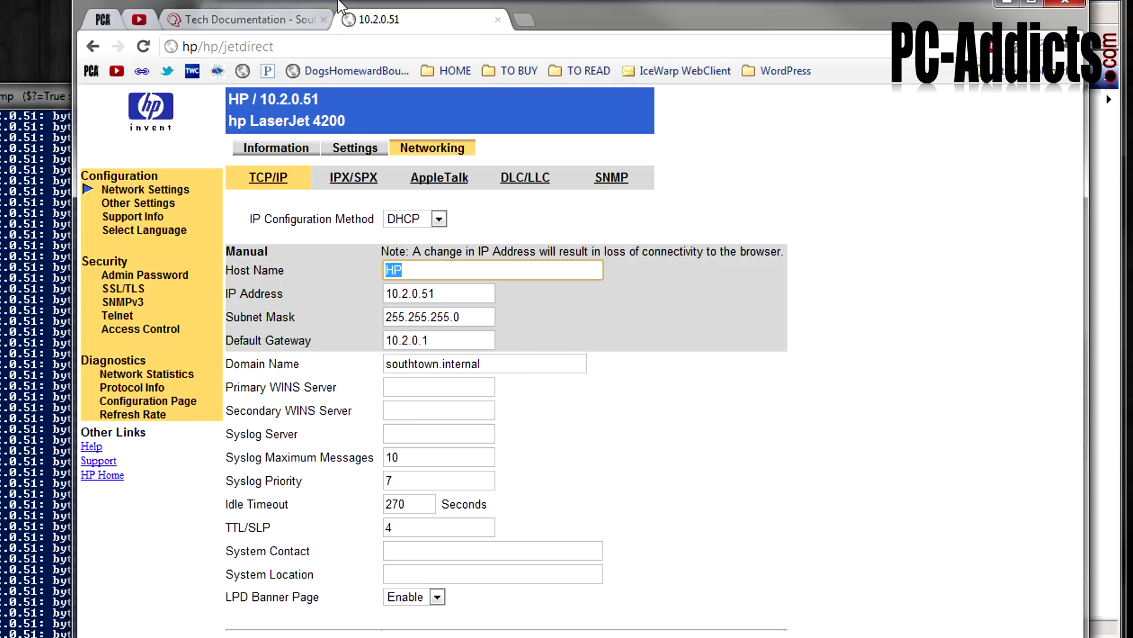
click(281, 20)
key(alt+Tab)
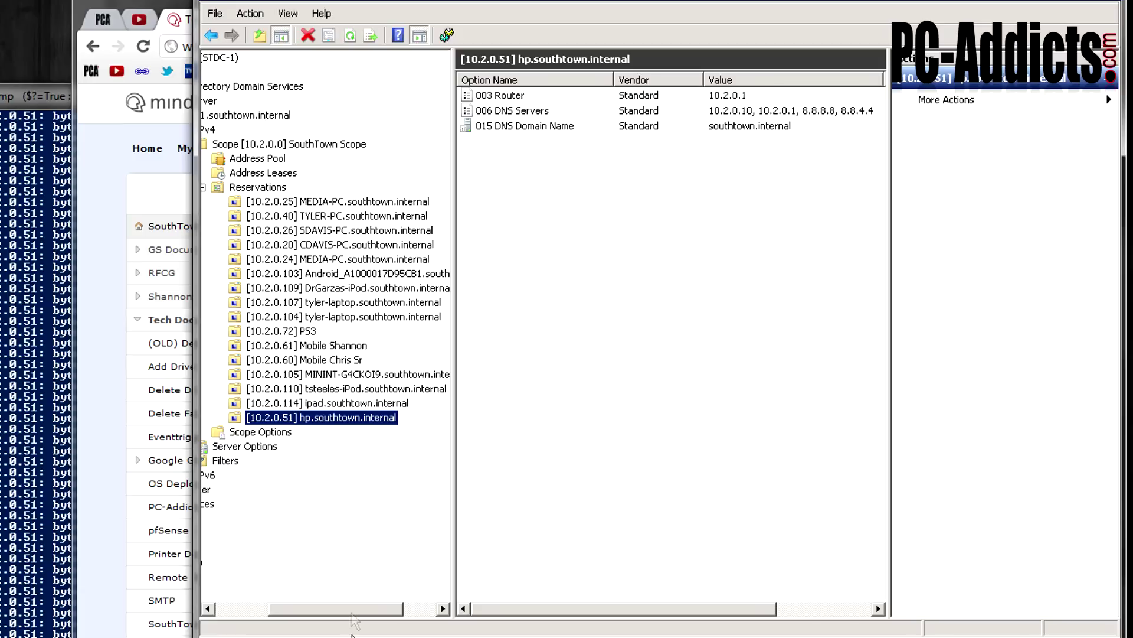
drag(353, 613, 316, 611)
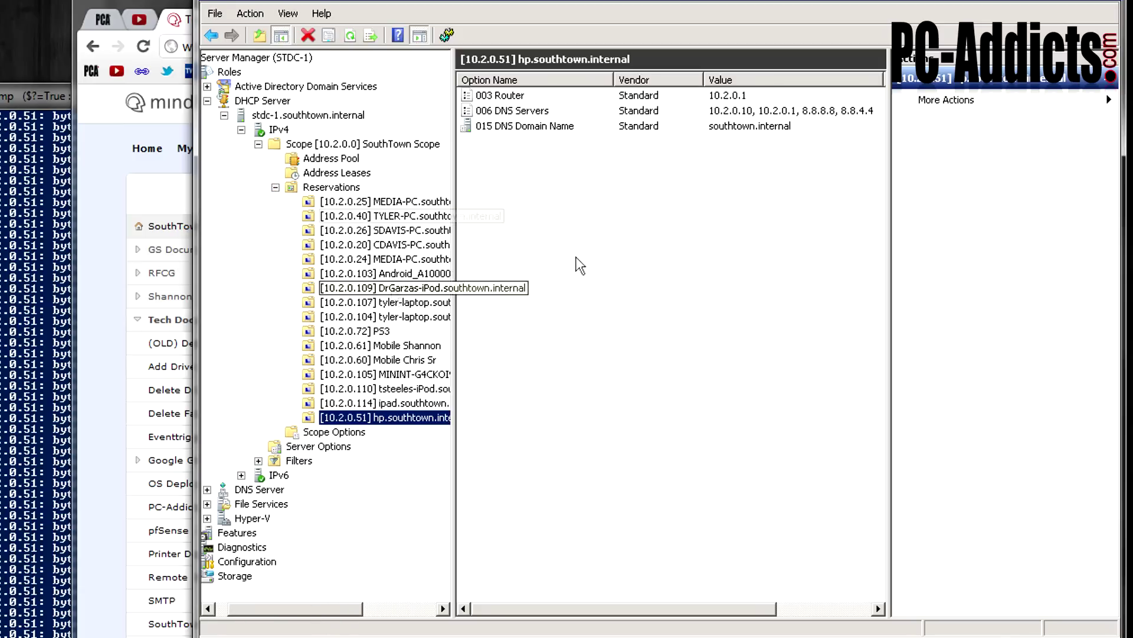